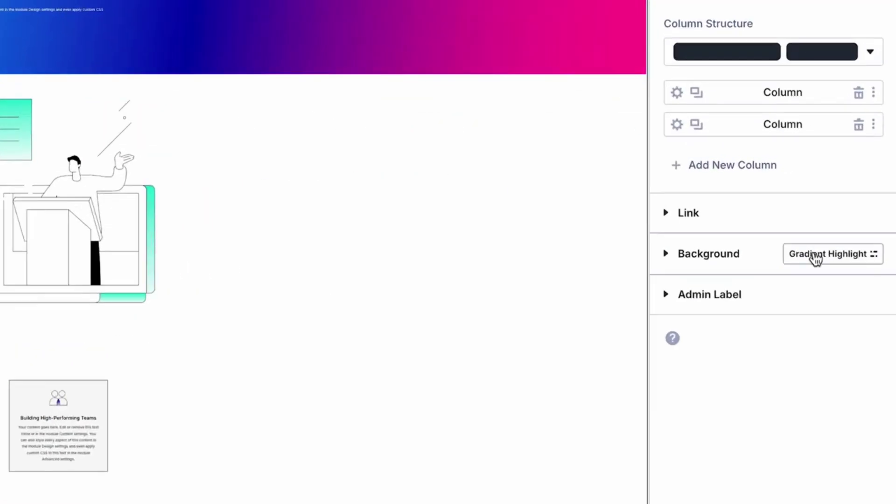
Open the background presets of the two-column row and select the Gradient Highlight preset
left_click(816, 256)
left_click(799, 378)
left_click(802, 303)
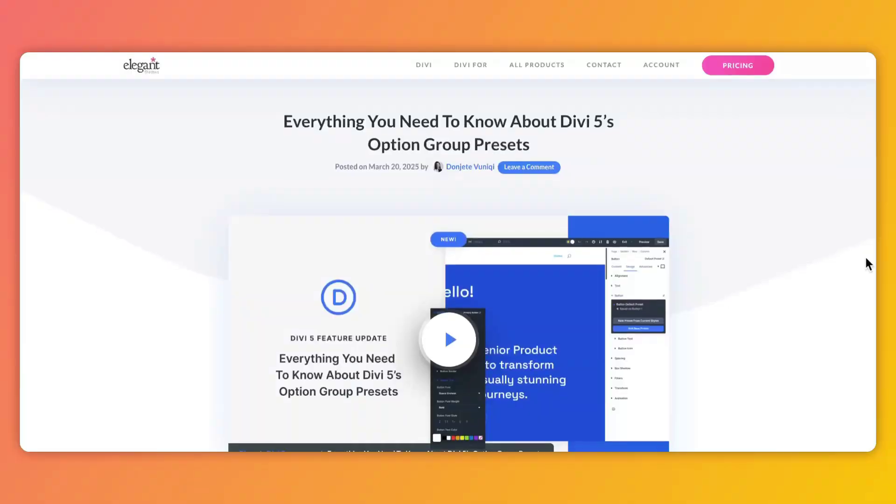
Read through the blog post introducing Divi 5's Option Group Presets, down to its table of contents
scroll(864, 255, "down", 5)
scroll(866, 258, "down", 8)
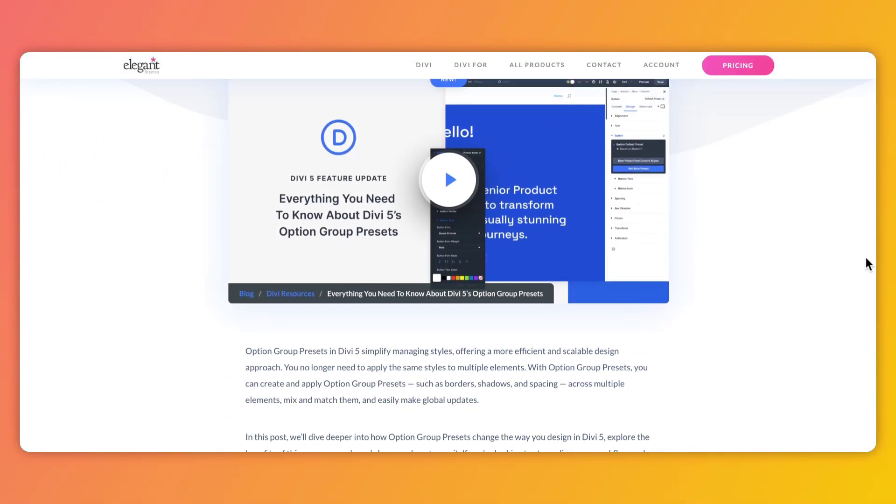
scroll(865, 259, "down", 8)
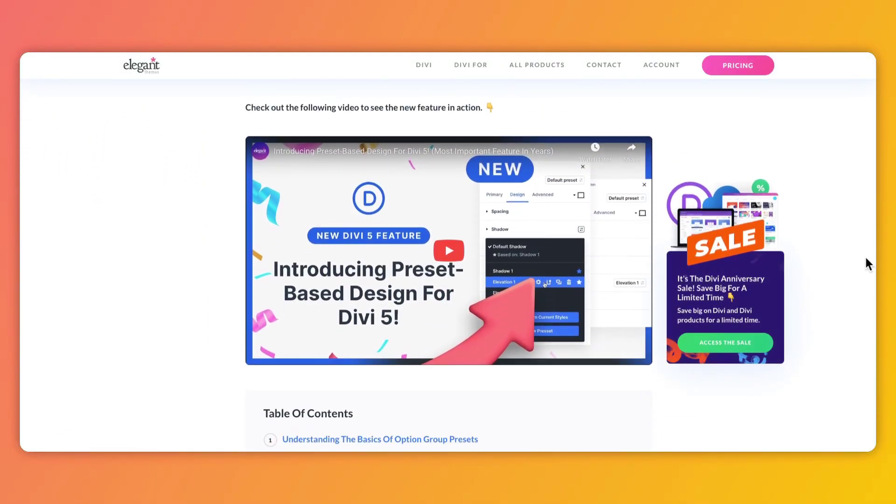
scroll(864, 255, "down", 3)
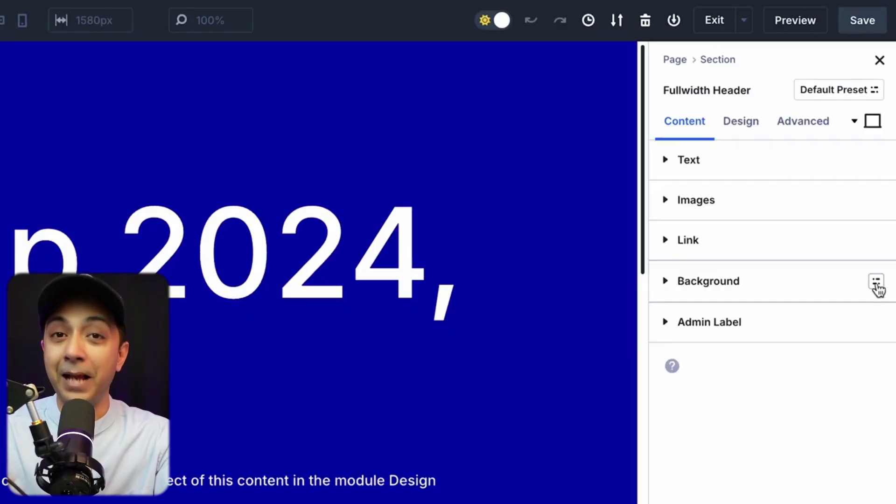
Apply the Gradient Highlight background preset to the fullwidth header and to the "Subscribe for updates" row
left_click(877, 282)
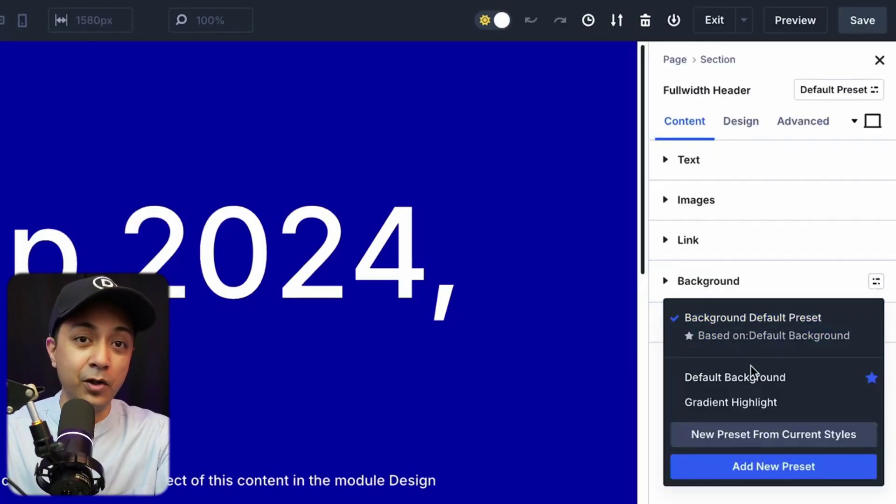
left_click(753, 324)
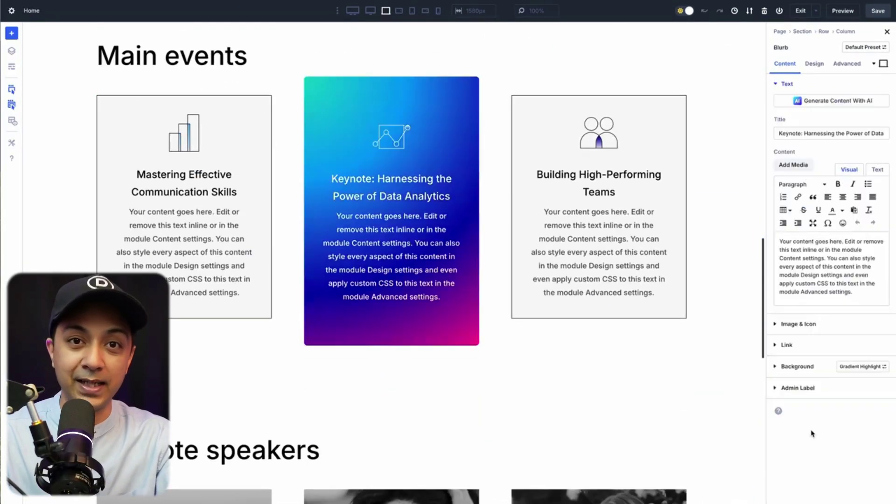
scroll(762, 426, "down", 10)
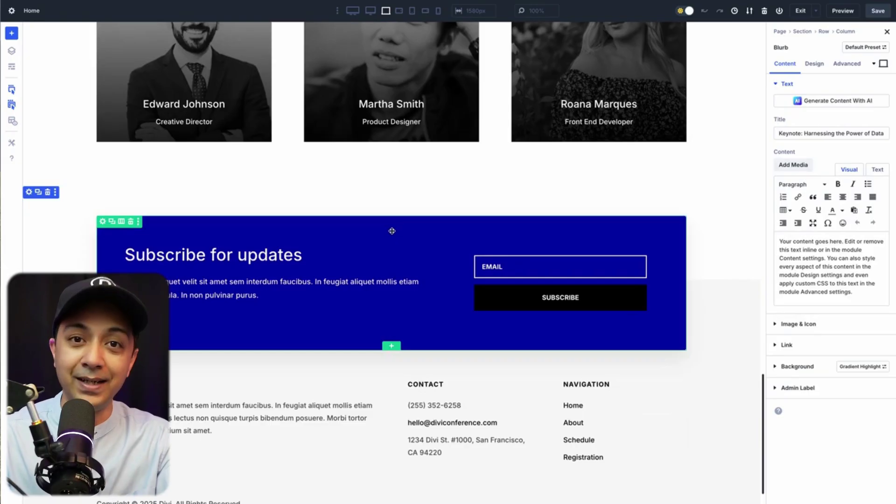
left_click(390, 230)
left_click(885, 208)
left_click(802, 269)
Zoom the page out to 25% and select the Gradient Highlight entry in the subscribe row's background presets
left_click(535, 10)
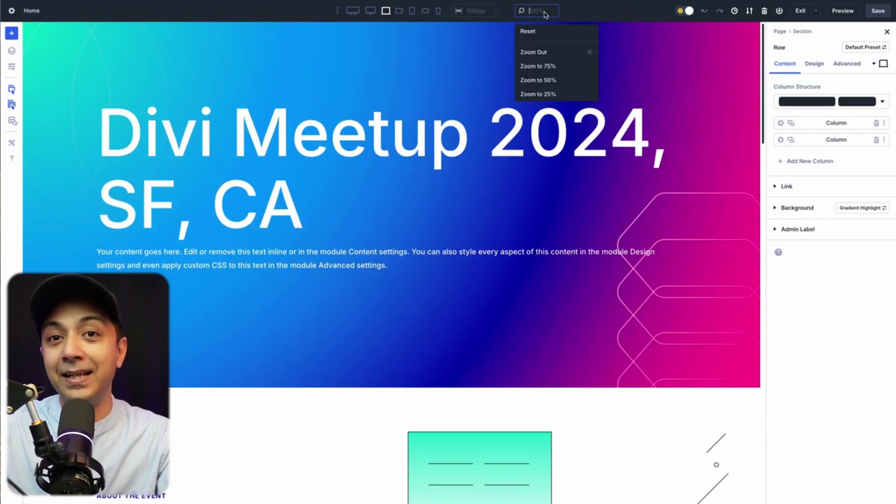
left_click(545, 92)
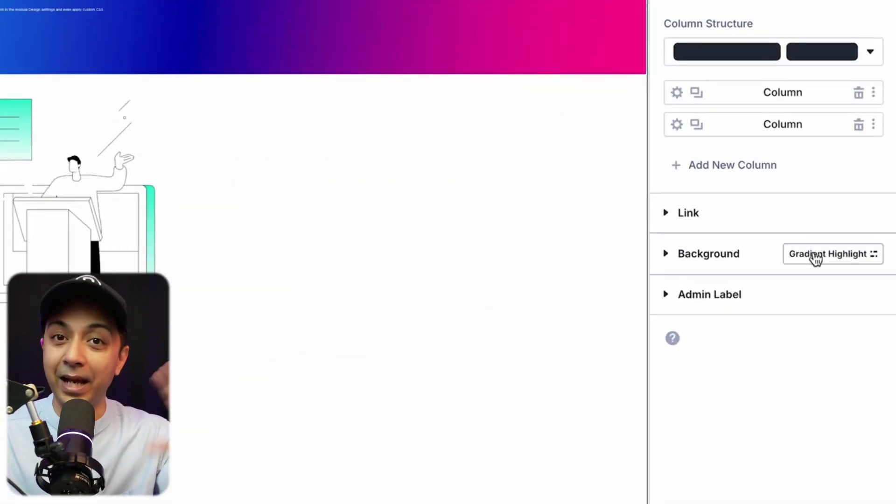
left_click(856, 208)
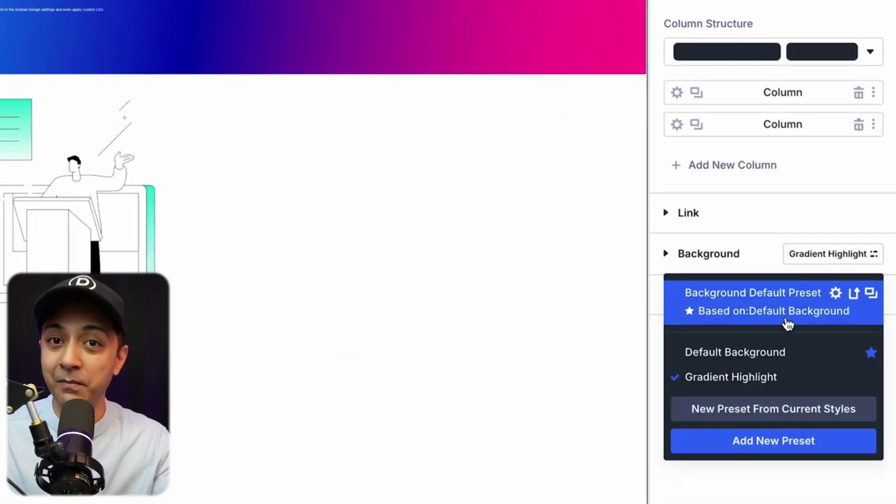
left_click(799, 376)
left_click(800, 300)
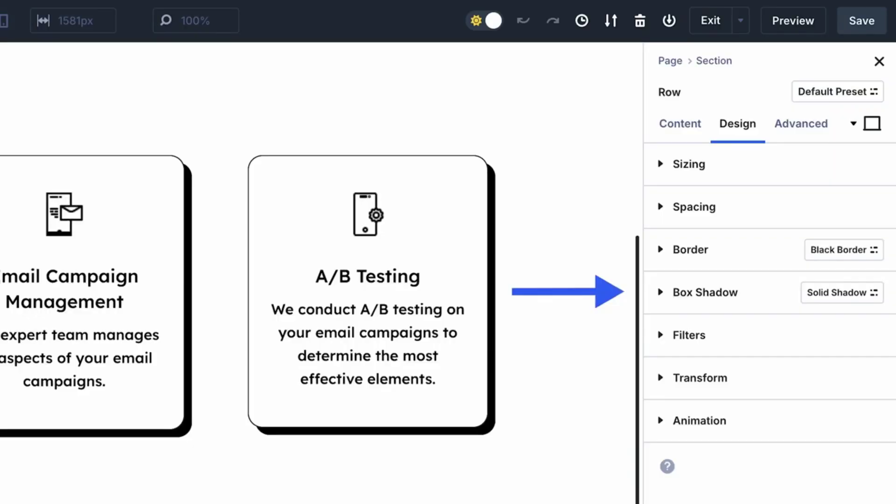
Open the row's Solid Shadow box shadow preset for editing and adjust the shadow's position offset
left_click(803, 294)
left_click(798, 419)
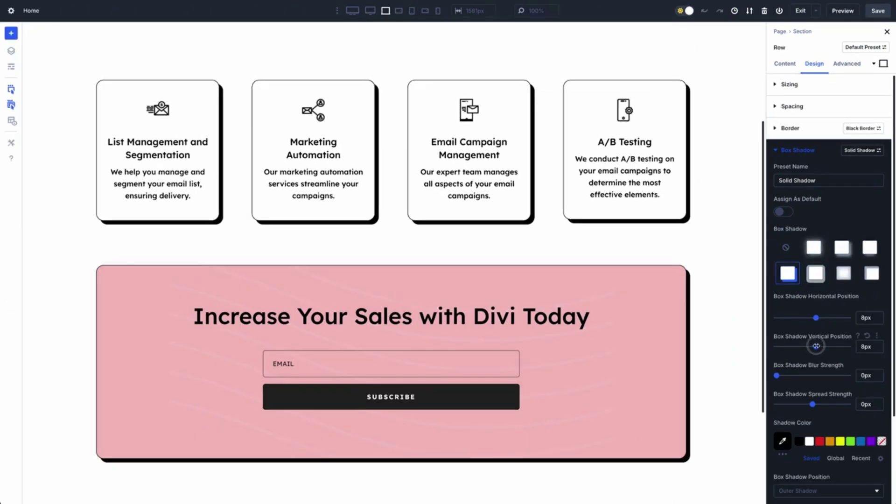
left_click_drag(815, 346, 823, 318)
scroll(822, 359, "down", 3)
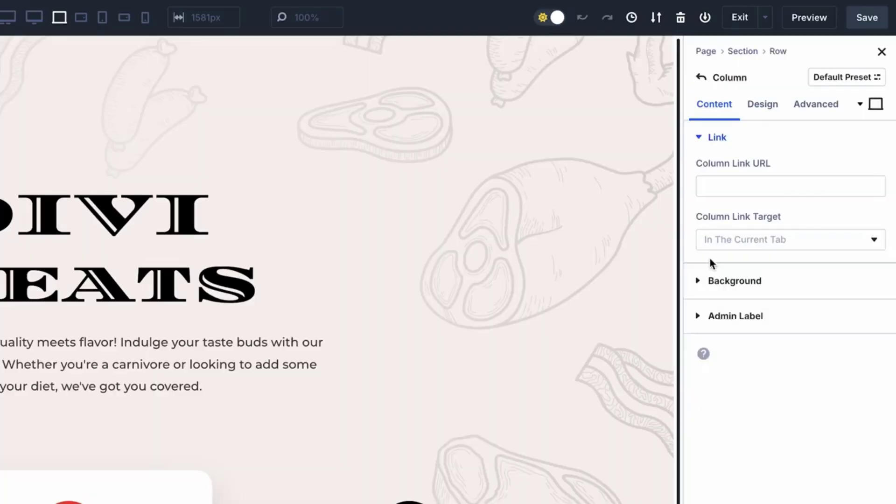
Apply the Elevated Card preset to the Grass-fed Organic column
left_click(844, 77)
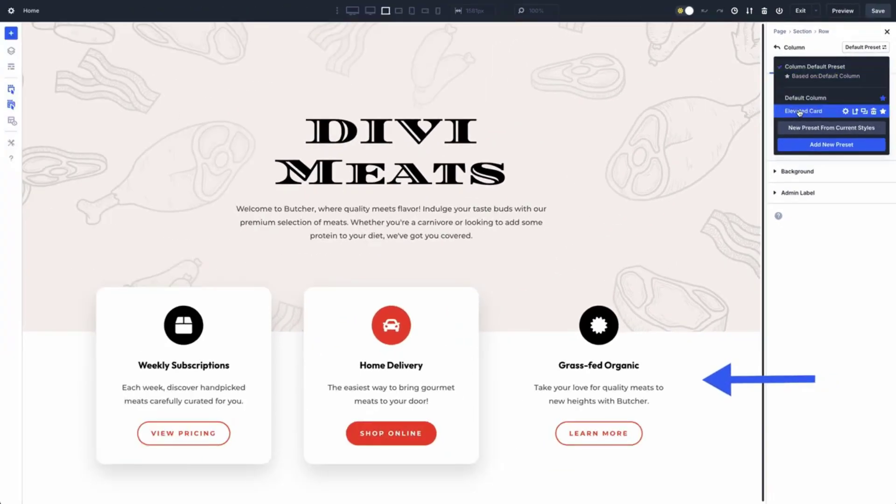
left_click(799, 112)
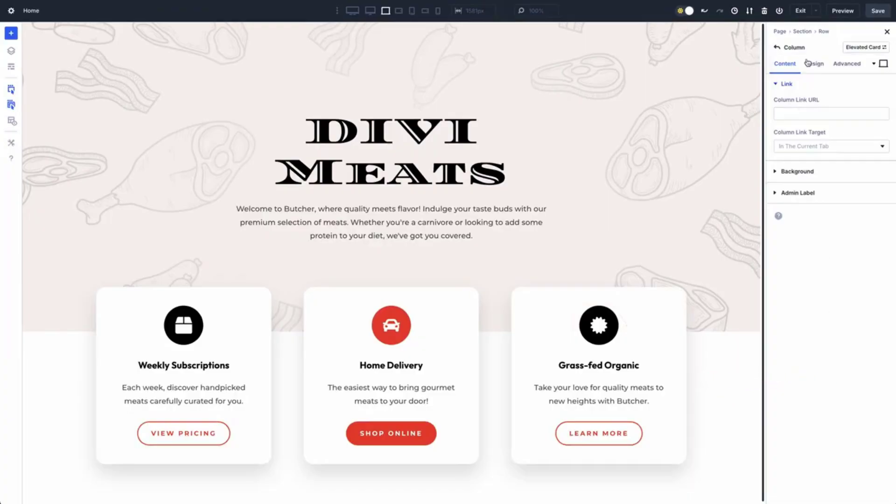
Apply the Orange Highlight presets to the border and box shadow of the Home Delivery column
left_click(778, 48)
left_click(780, 140)
left_click(812, 65)
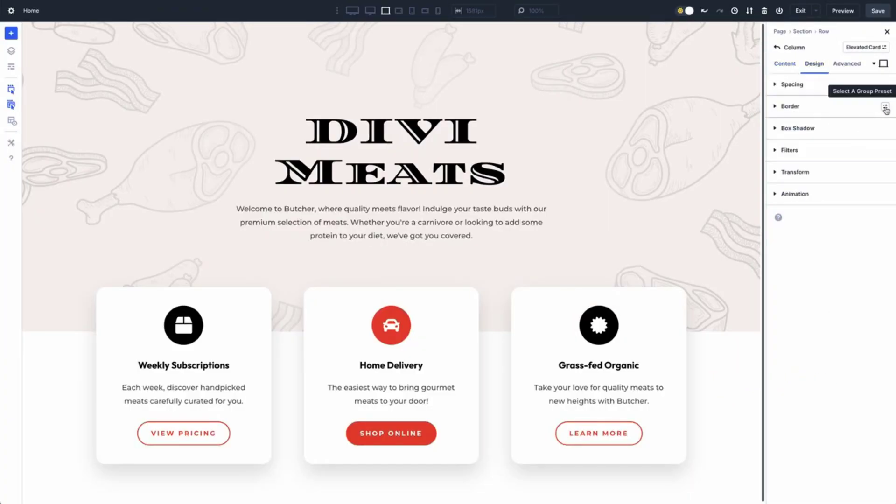
left_click(885, 107)
left_click(815, 156)
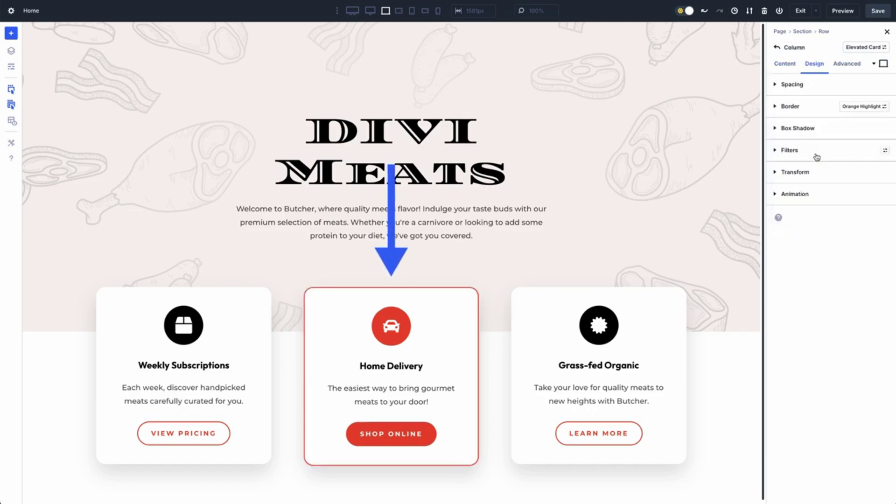
left_click(882, 130)
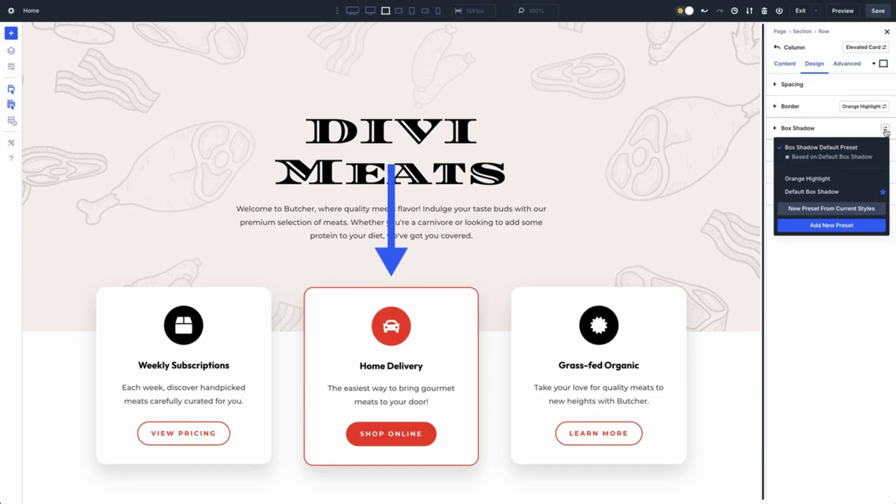
left_click(809, 180)
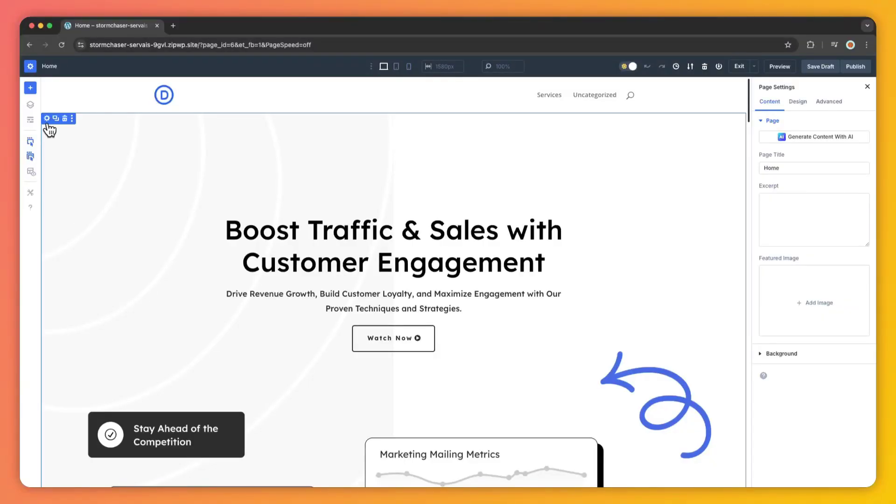
Open the hero section's design settings on the Home page and view the group presets available for Animation
left_click(44, 122)
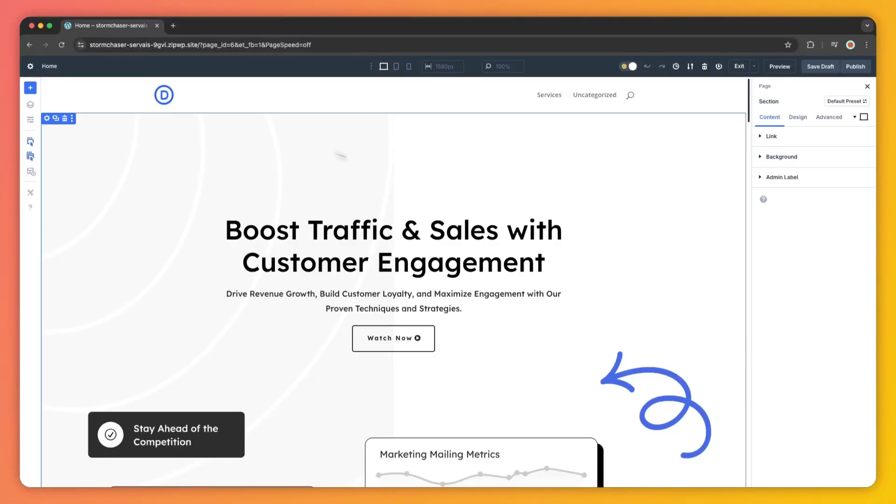
left_click(798, 118)
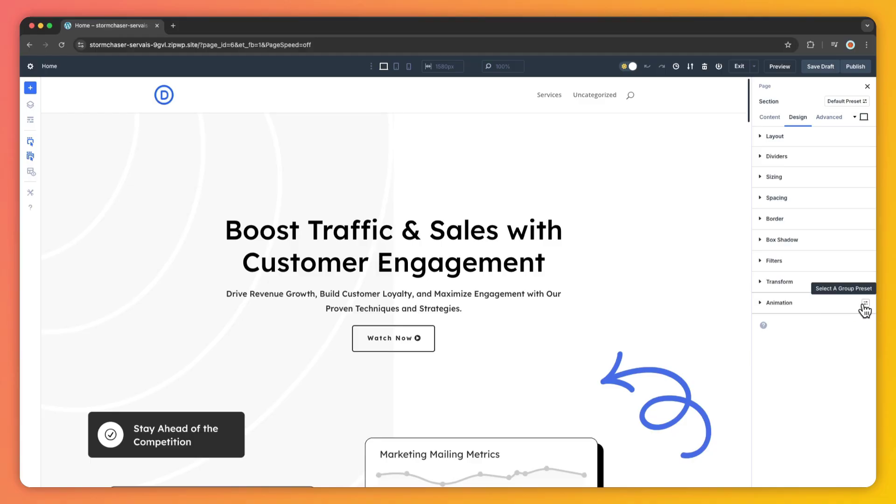
left_click(864, 305)
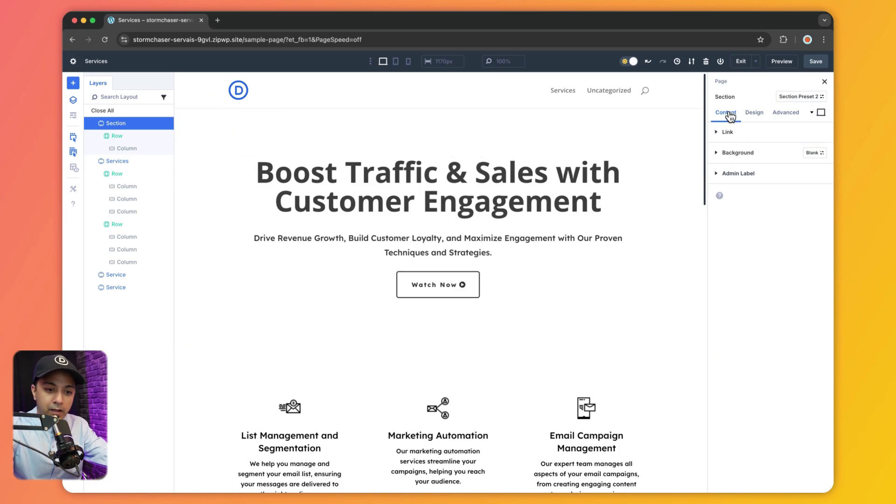
Add a background gradient to the Services page's hero section, running from light yellow to rgba(41,193,198,0.27)
left_click(720, 158)
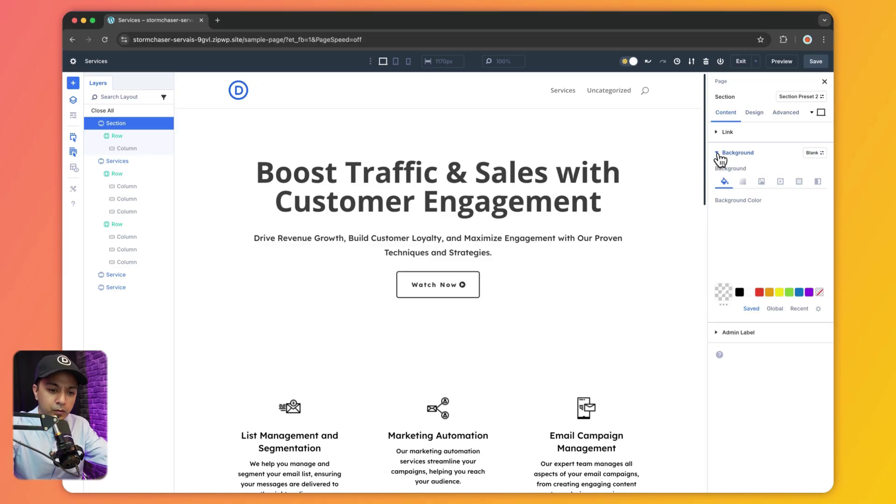
left_click(742, 182)
left_click(774, 246)
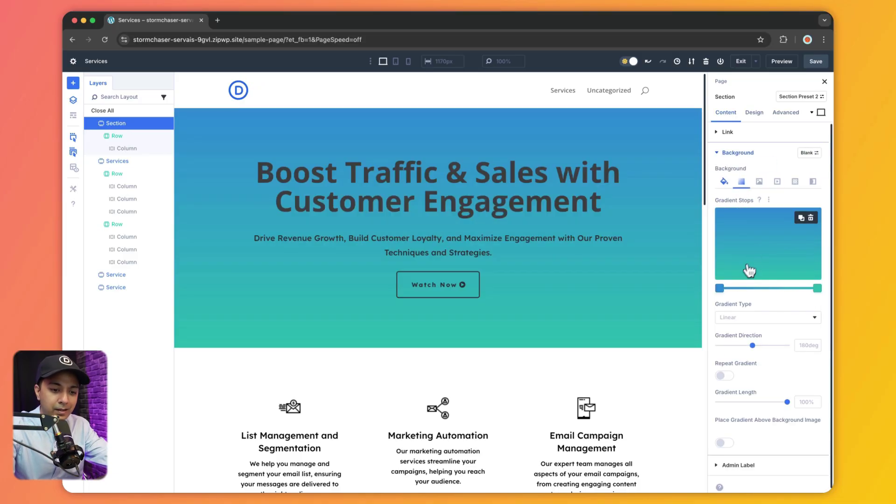
left_click(722, 288)
left_click(732, 234)
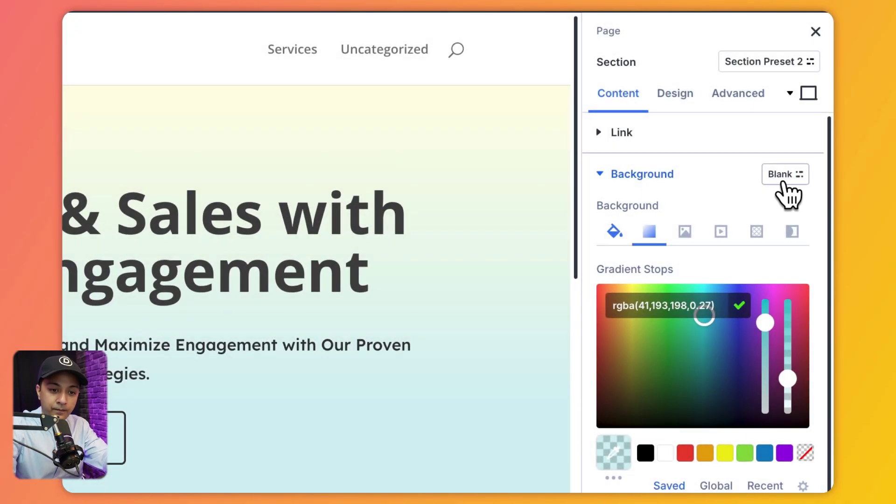
Create a new background preset from the section's current styles and name it Lime2
left_click(784, 183)
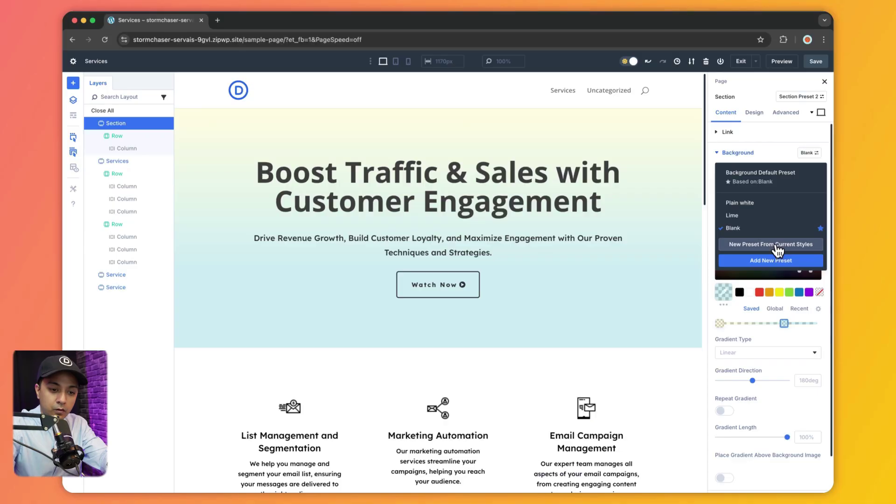
left_click(772, 251)
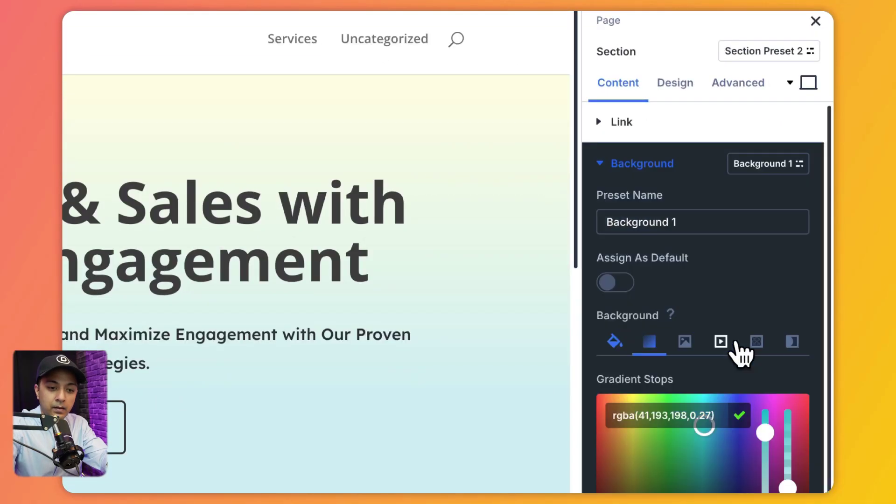
left_click(760, 183)
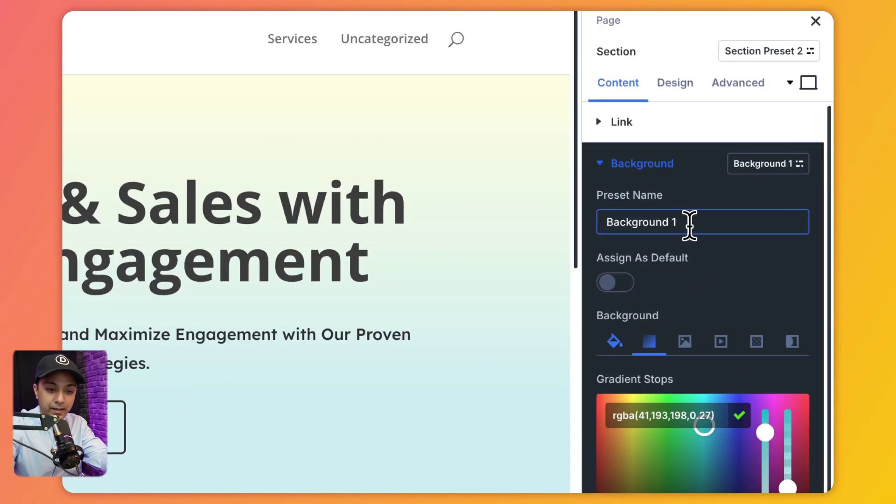
key("ctrl+a")
type("Lime2")
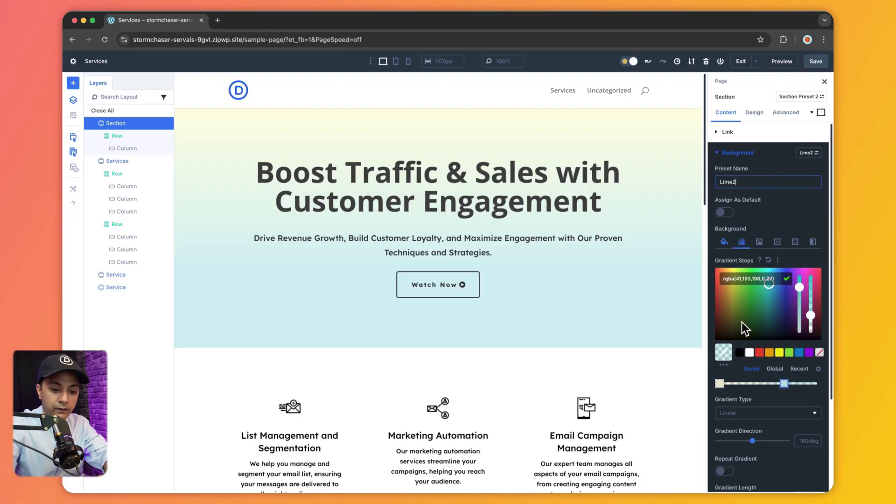
Add the media library image email-marketing-33.png as the background image of the Lime2 preset
scroll(762, 370, "down", 5)
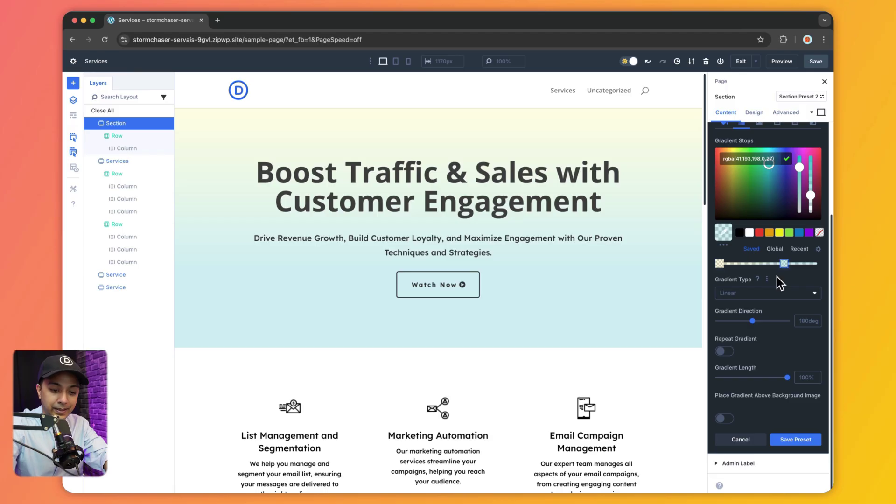
scroll(777, 276, "up", 5)
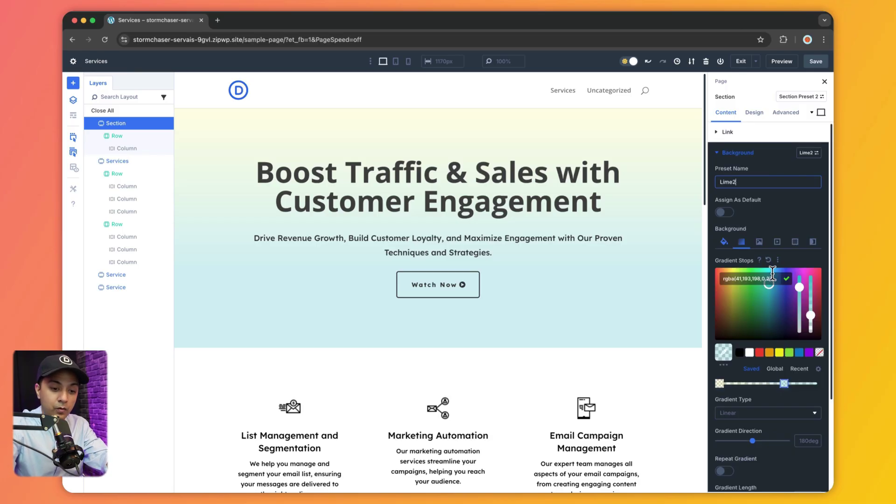
left_click(759, 243)
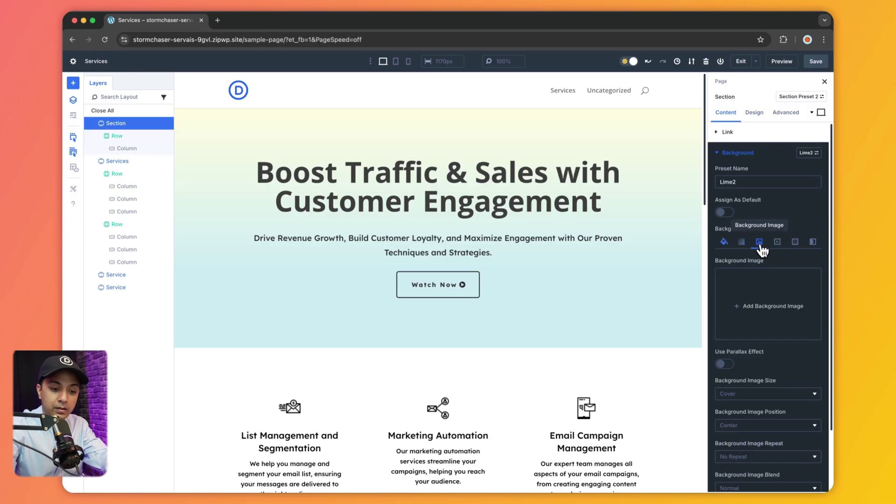
left_click(760, 317)
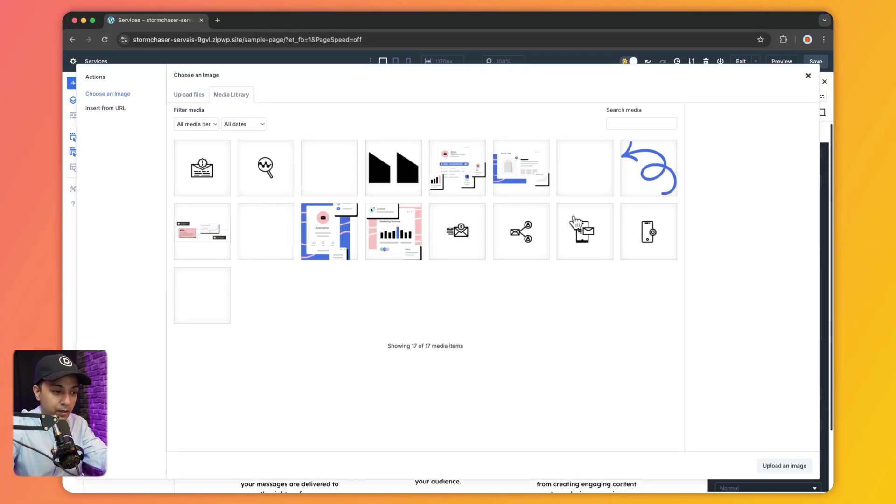
left_click(323, 192)
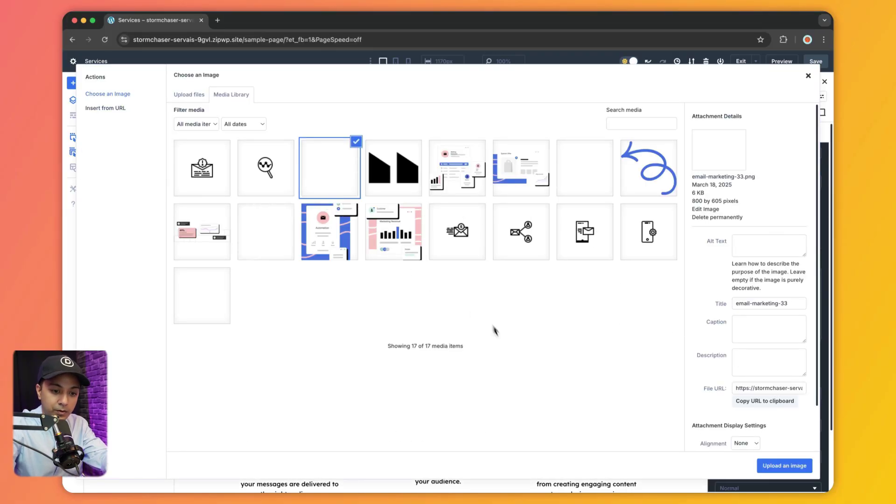
left_click(784, 466)
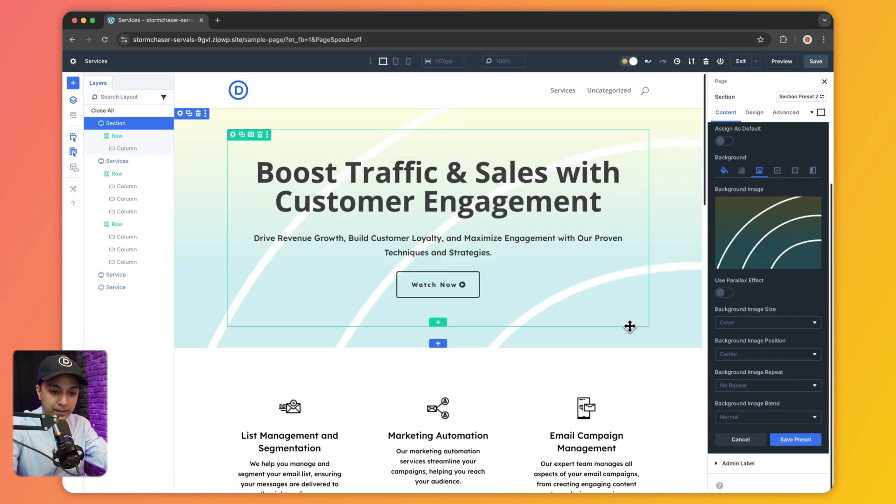
Review the background image settings of the Lime2 preset and save the preset
scroll(779, 309, "up", 2)
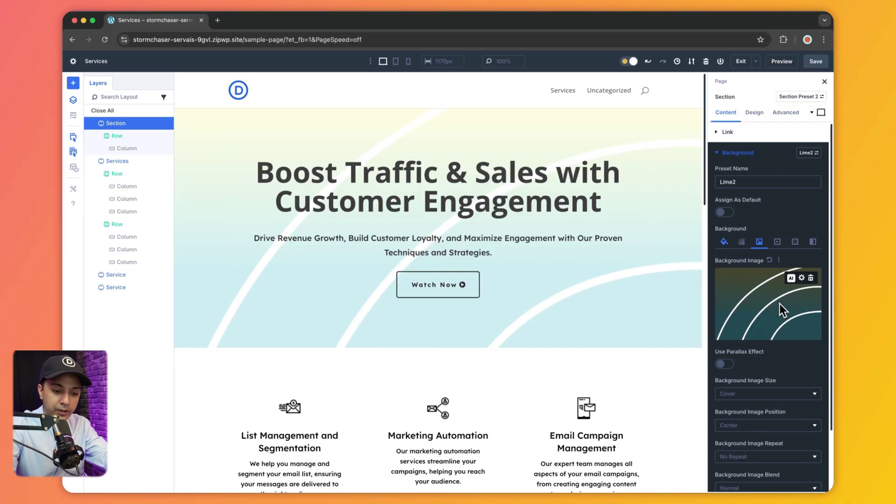
scroll(780, 308, "down", 2)
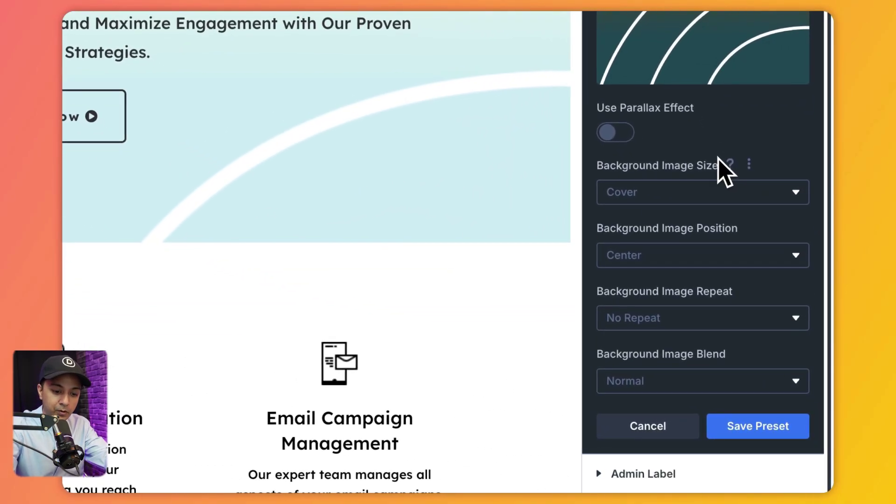
left_click(742, 426)
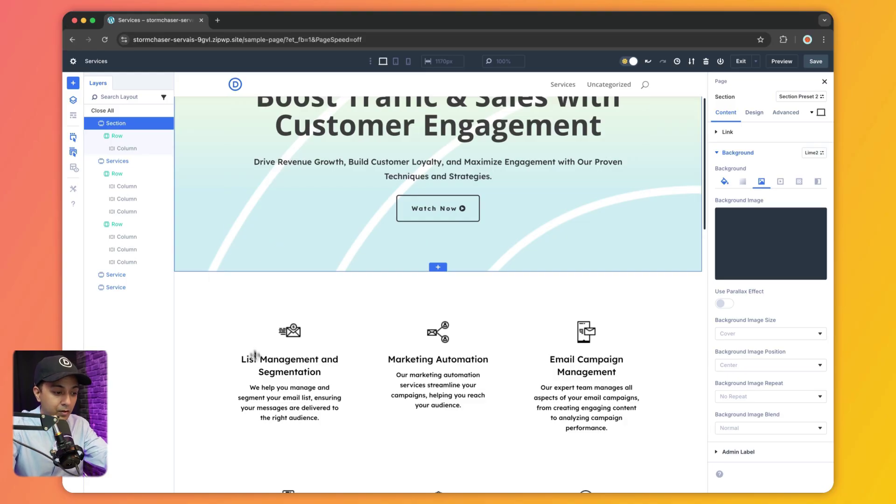
Apply the Lime2 background group preset to the List Management and Segmentation column
left_click(233, 298)
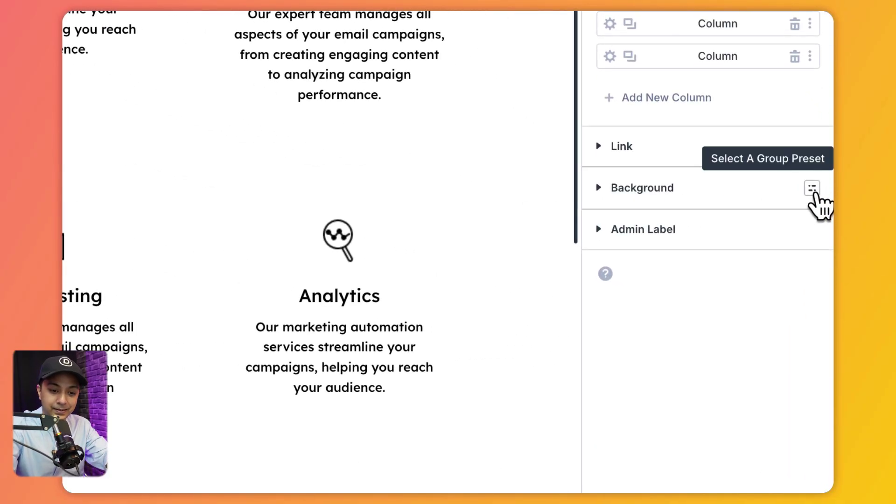
left_click(812, 188)
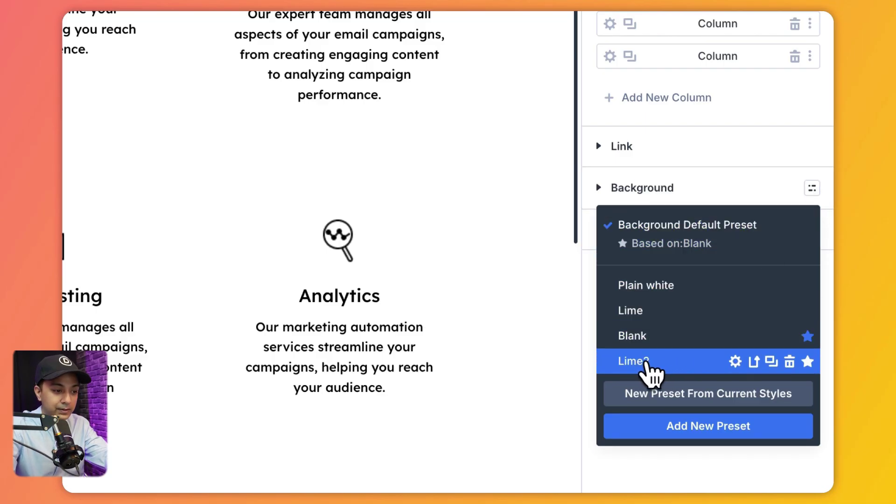
left_click(645, 363)
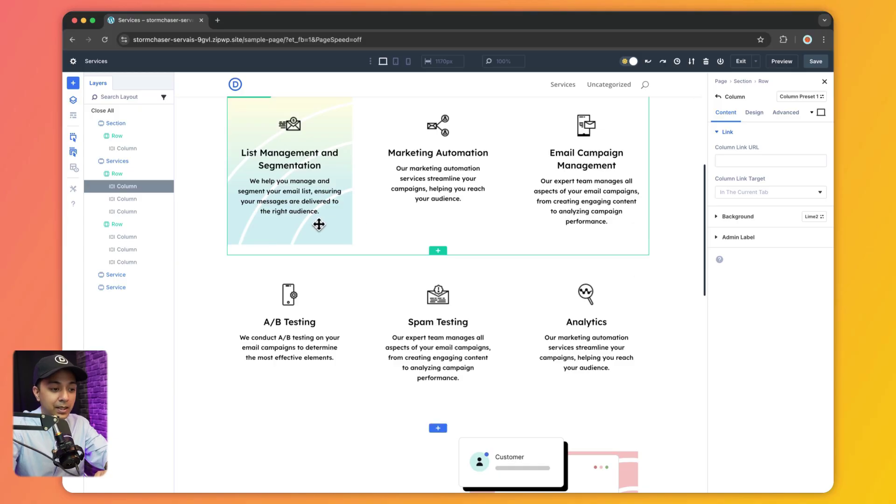
Apply the Border 1 border preset and the Black Box shadow preset to the List Management and Segmentation column
scroll(322, 233, "up", 4)
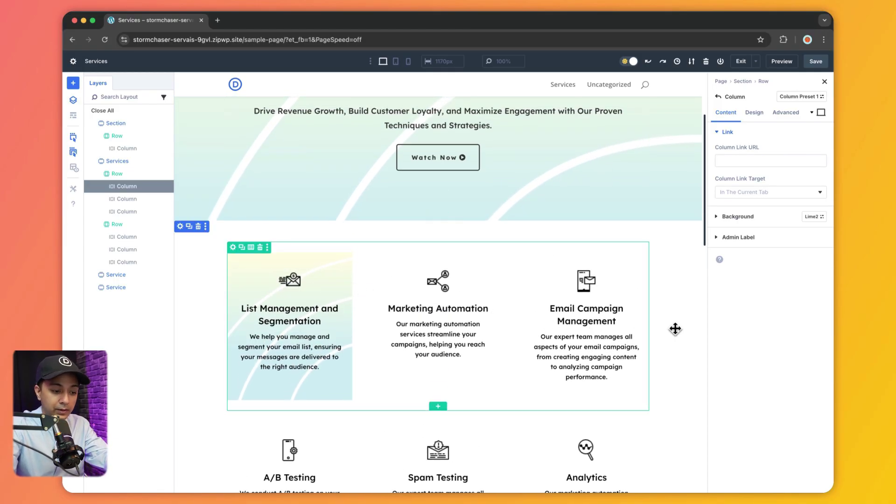
scroll(344, 324, "up", 1)
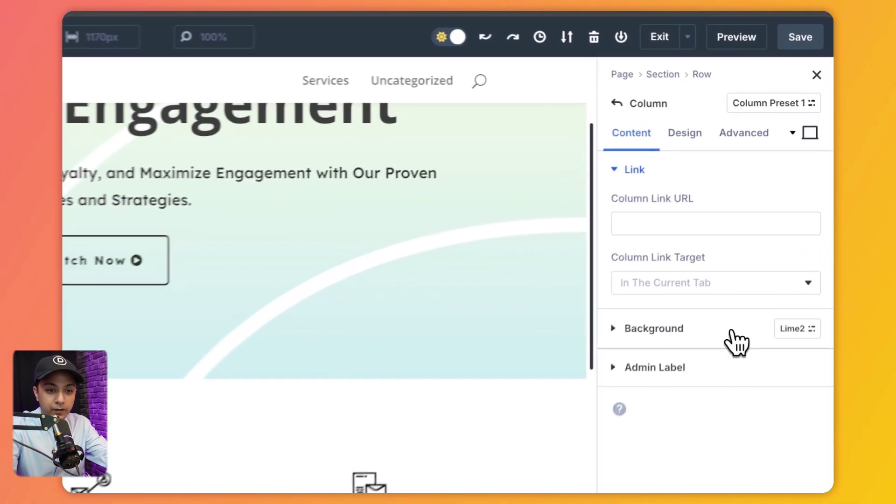
left_click(684, 137)
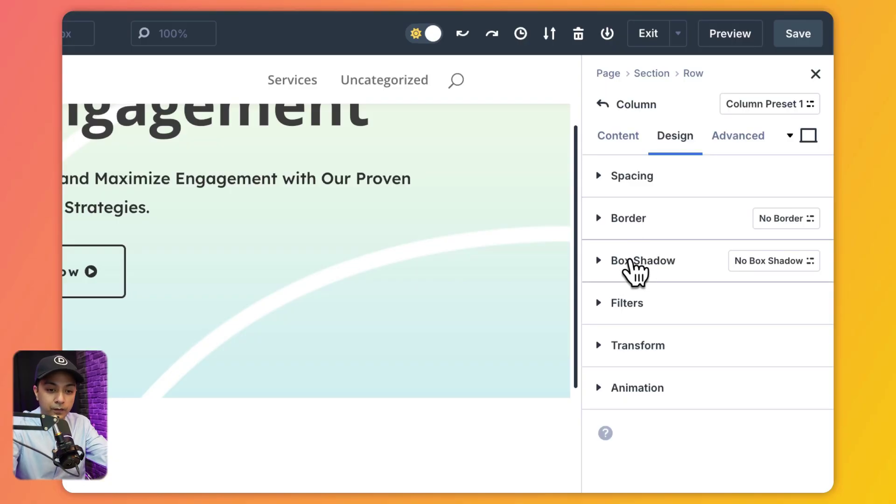
left_click(792, 219)
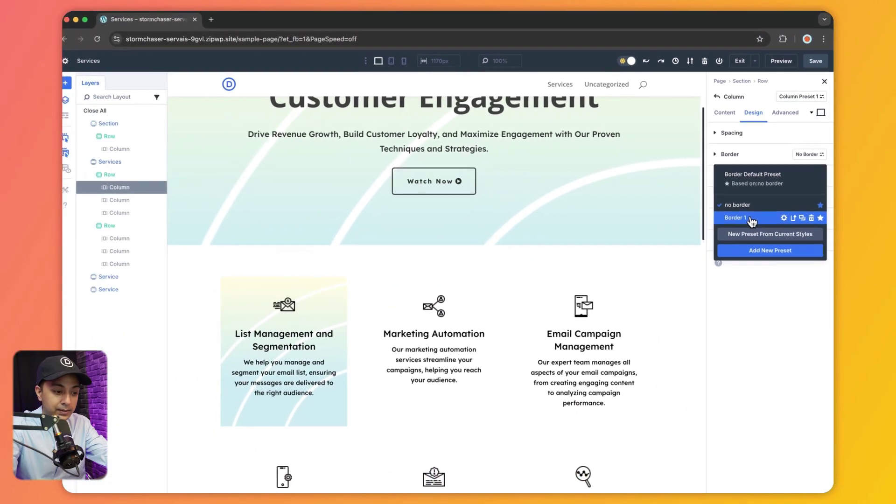
left_click(752, 219)
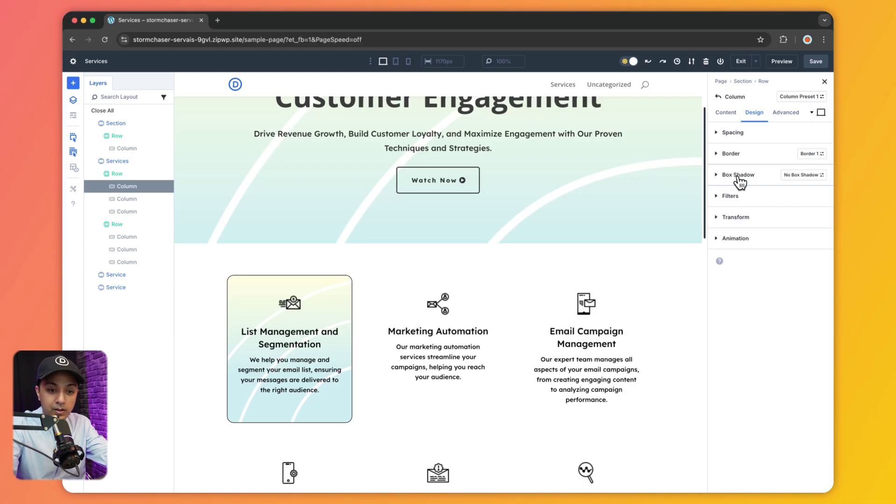
left_click(804, 176)
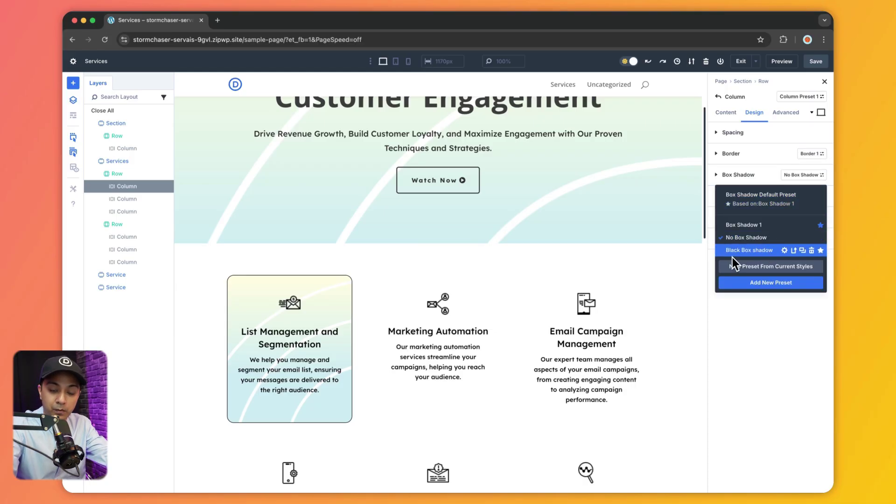
left_click(731, 254)
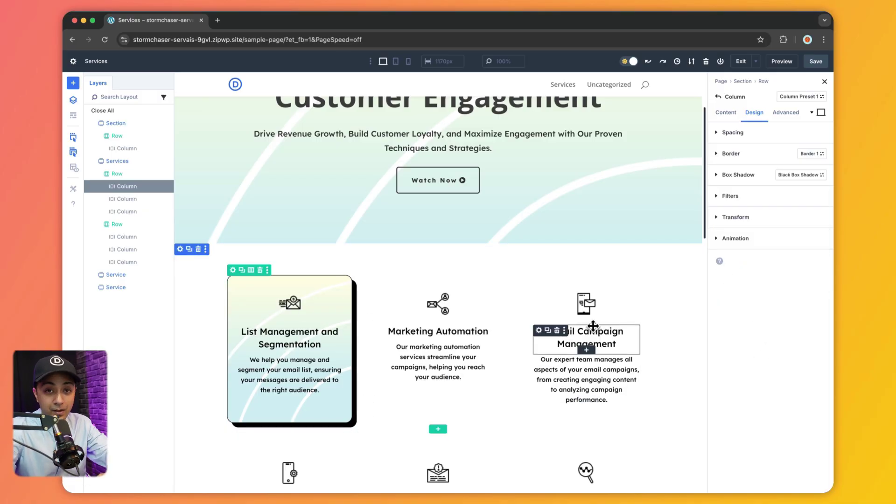
scroll(589, 322, "down", 3)
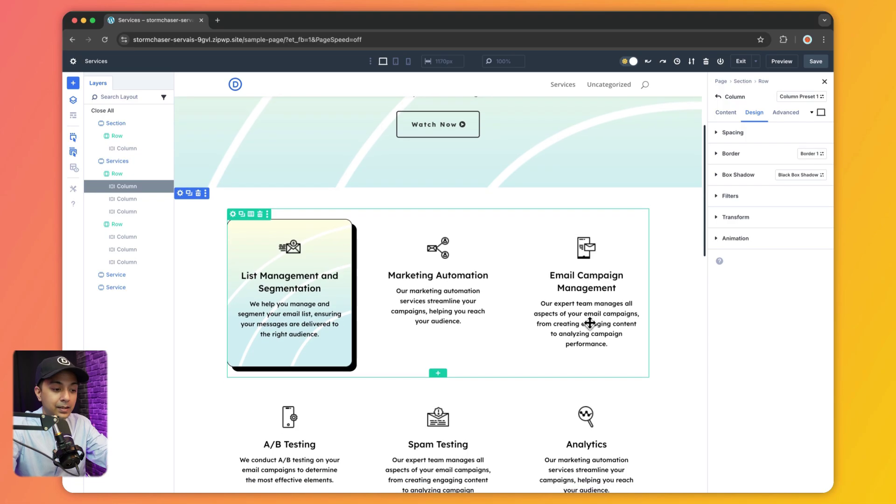
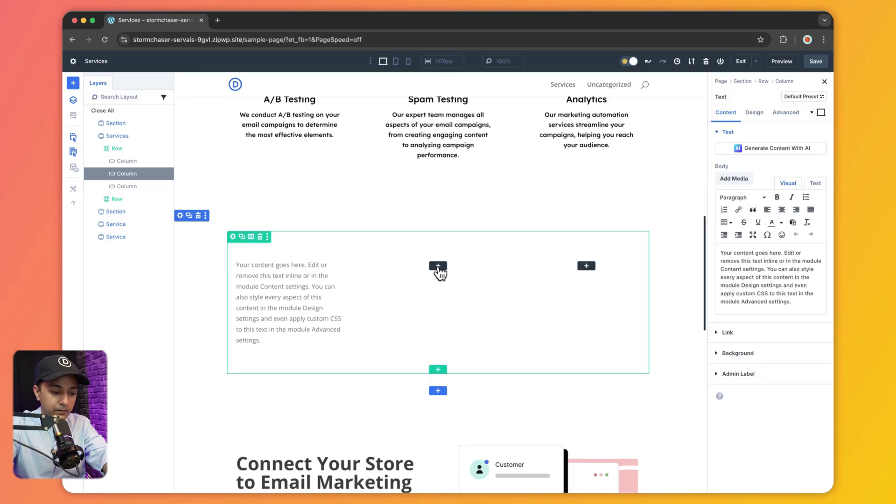
Add Text modules with placeholder content to the second and third columns of the new section's row
left_click(439, 267)
left_click(486, 404)
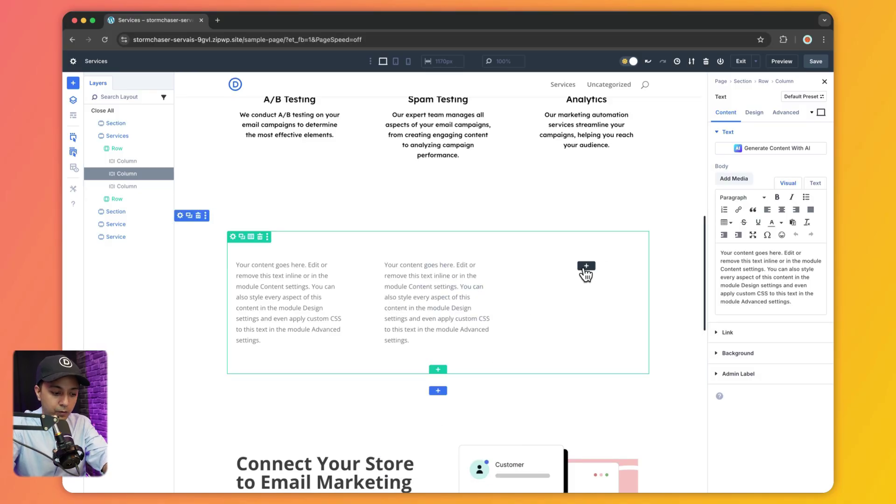
left_click(586, 266)
Apply the Lime background group preset to the first column of the new placeholder text section
scroll(202, 176, "down", 5)
left_click(112, 211)
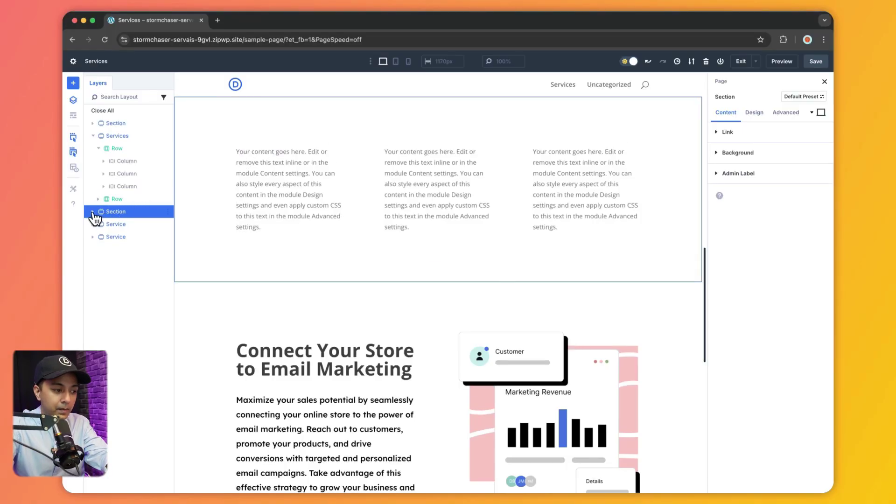
left_click(93, 213)
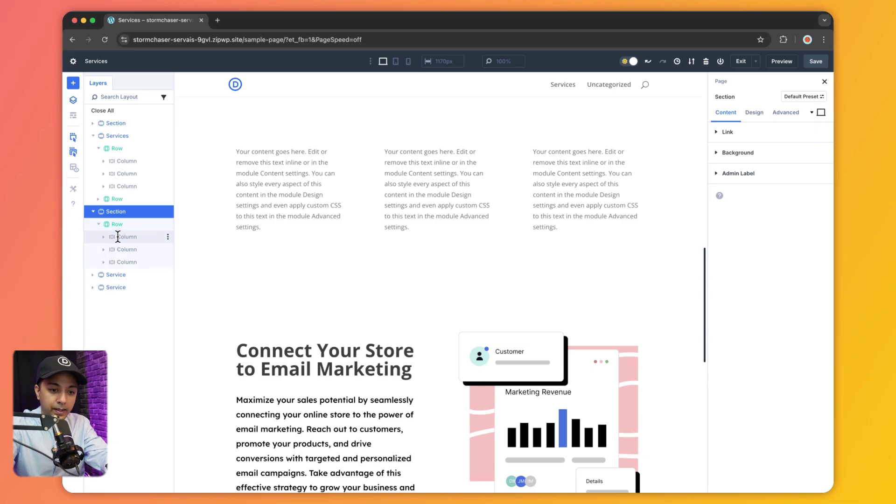
left_click(117, 236)
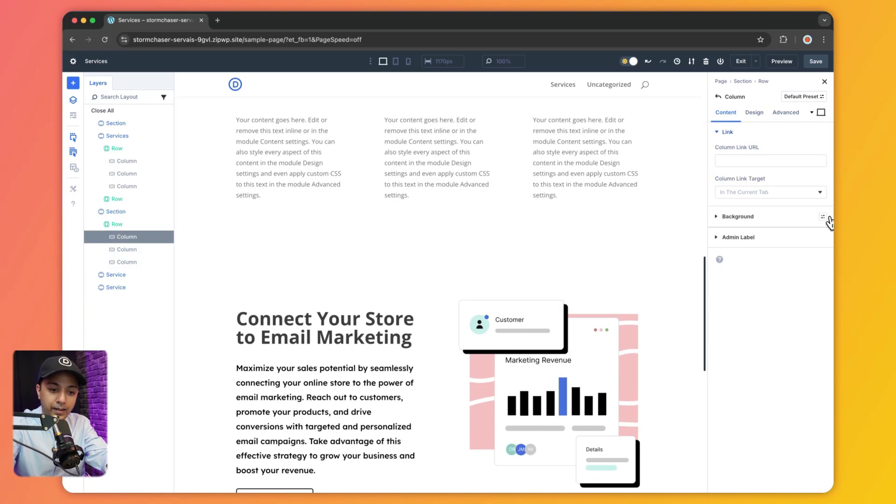
left_click(823, 217)
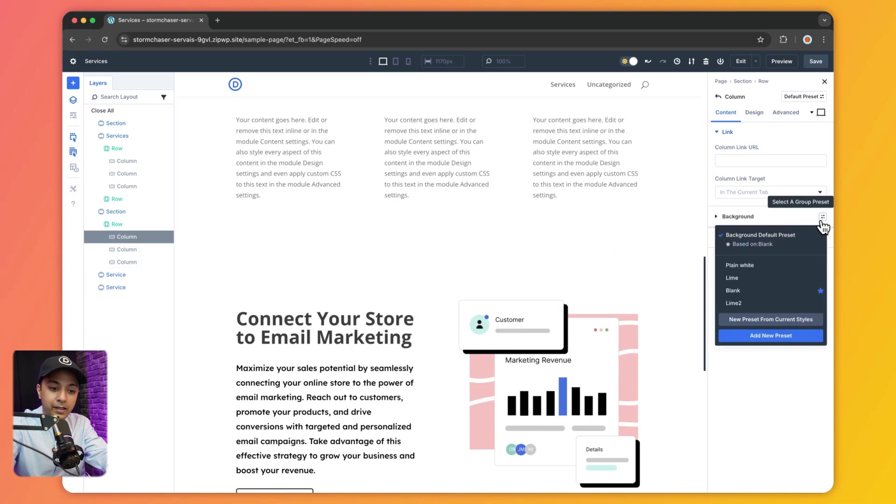
left_click(746, 279)
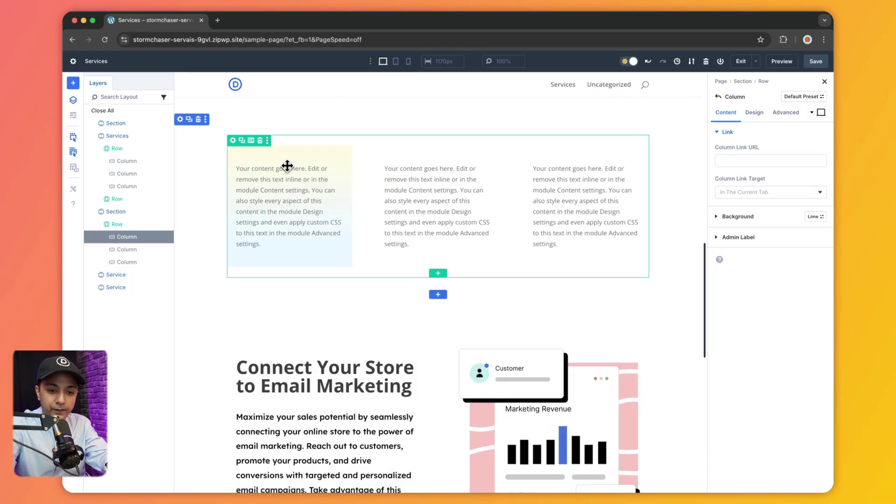
Assign the Lime preset as the default background preset across the entire site
left_click(816, 217)
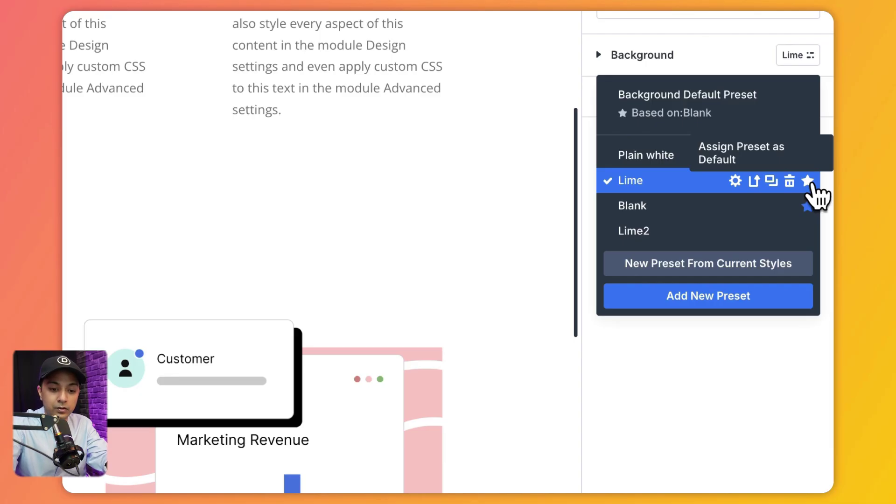
left_click(807, 181)
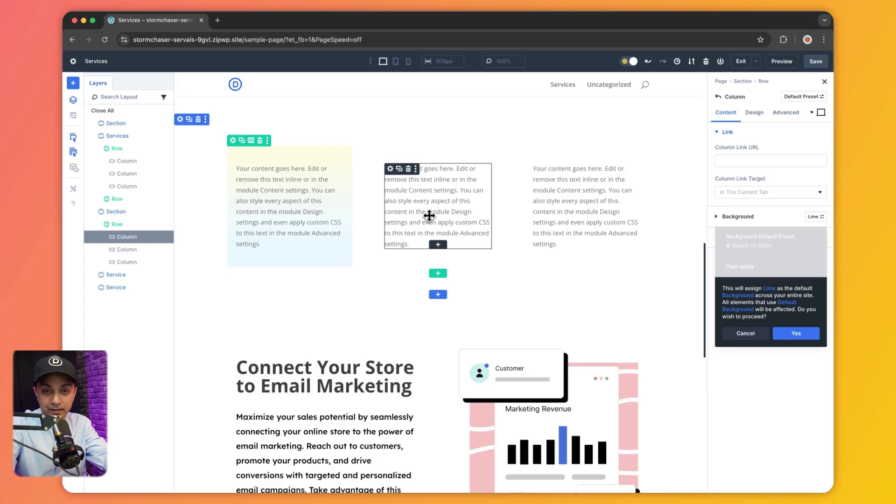
left_click(796, 333)
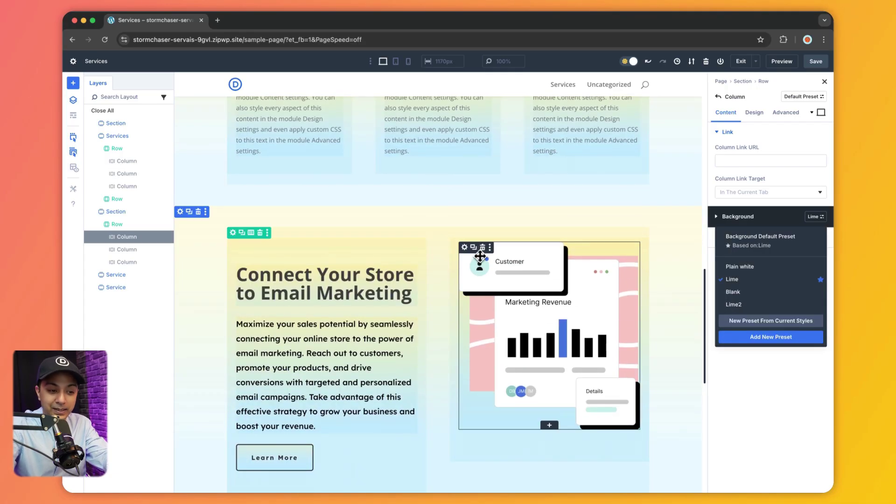
Assign the Blank preset as the site-wide default background preset
scroll(479, 256, "up", 10)
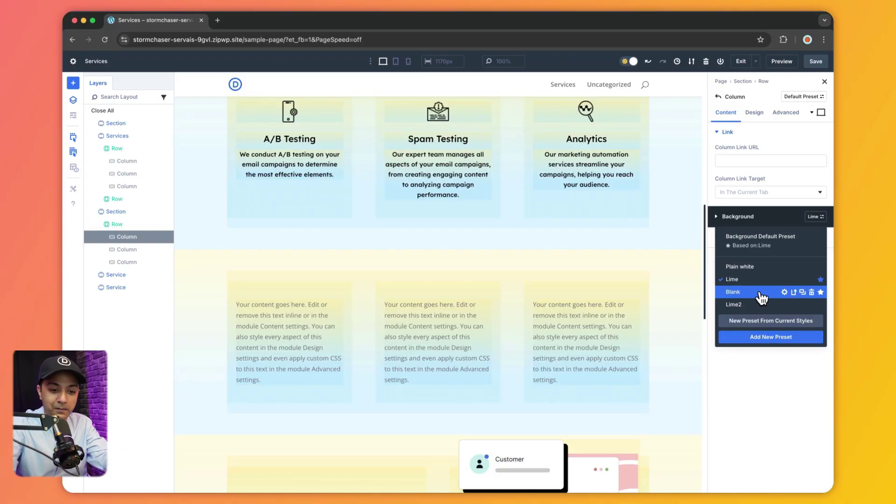
left_click(820, 292)
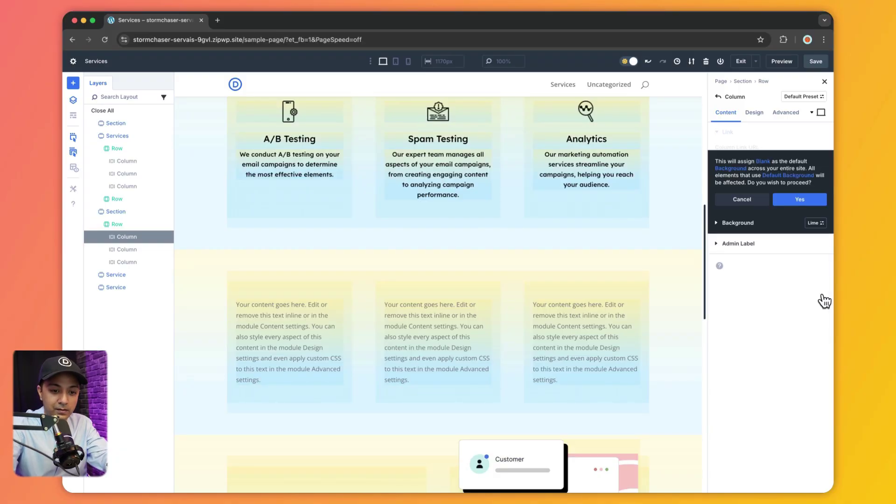
left_click(808, 206)
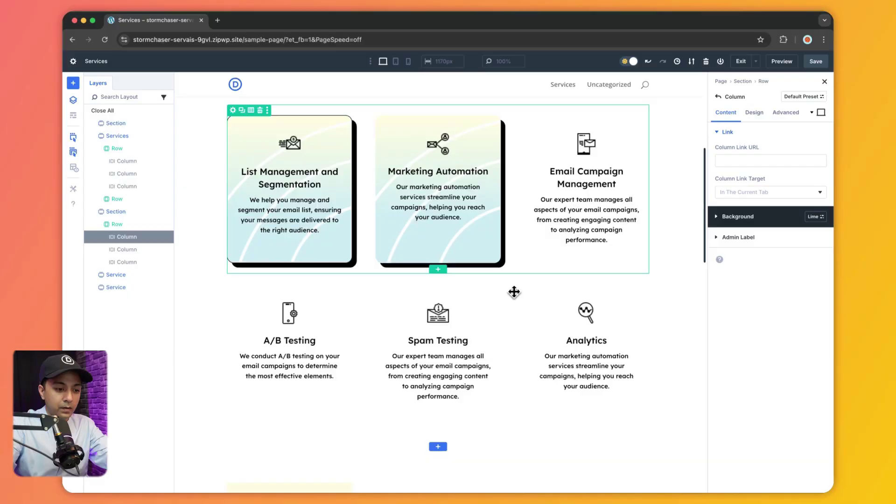
Apply the Column level preset to the A/B Testing column in the second Services row
scroll(514, 294, "down", 2)
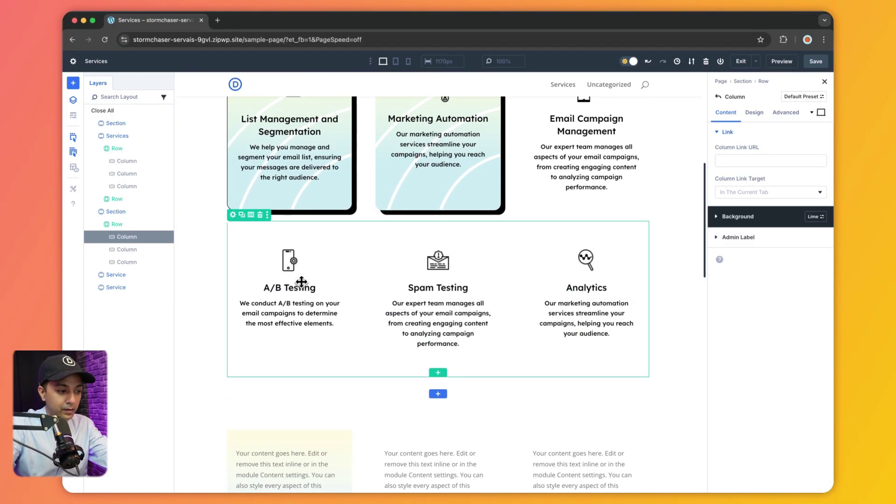
left_click(106, 199)
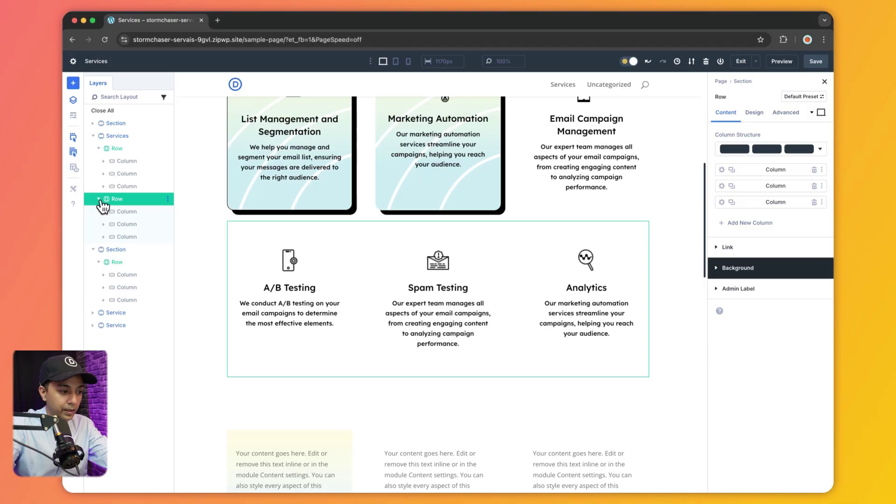
scroll(325, 223, "down", 3)
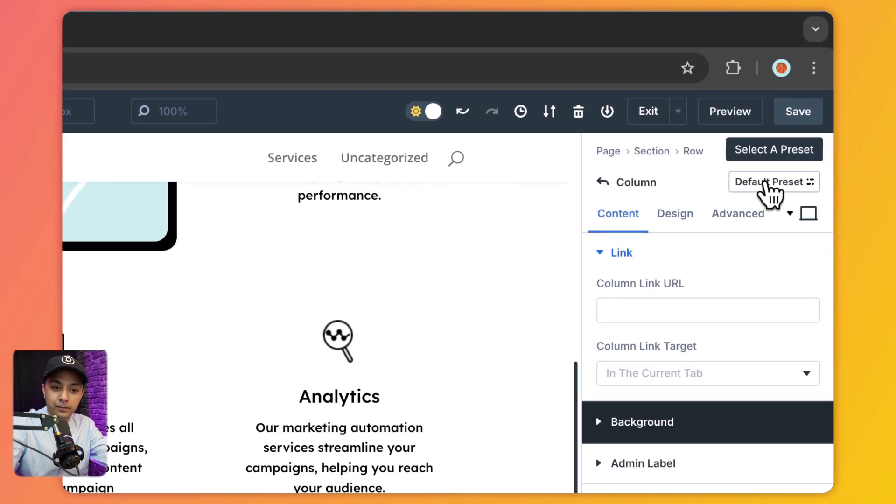
left_click(769, 189)
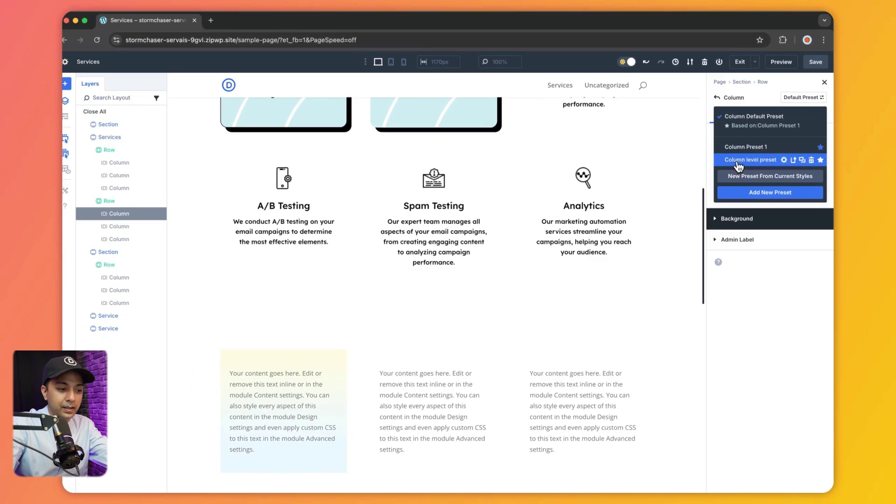
left_click(635, 310)
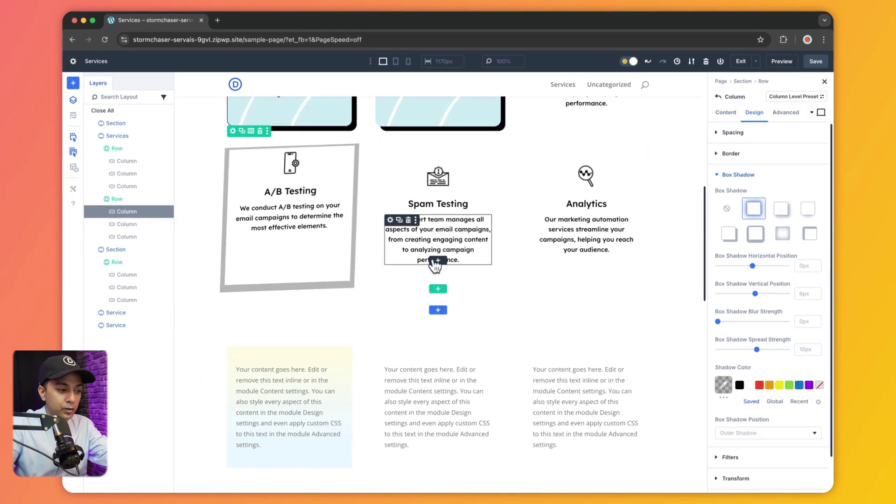
Apply the Column level preset to the Spam Testing column
left_click(126, 225)
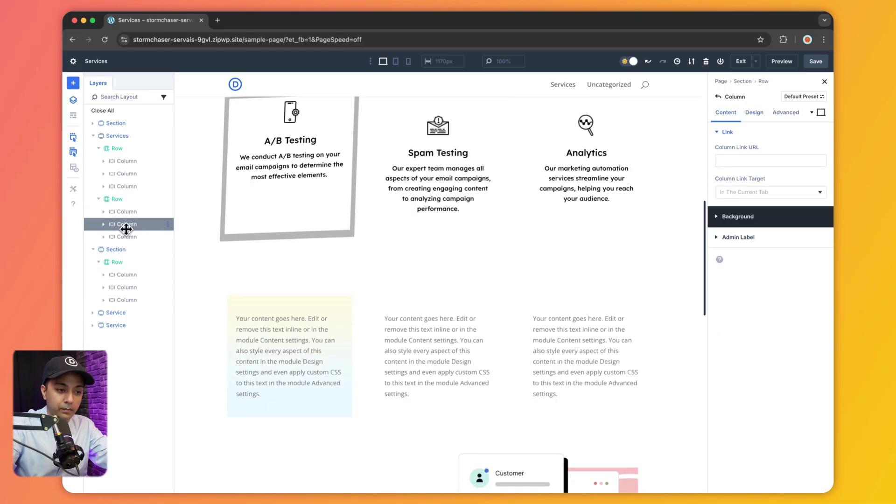
left_click(803, 96)
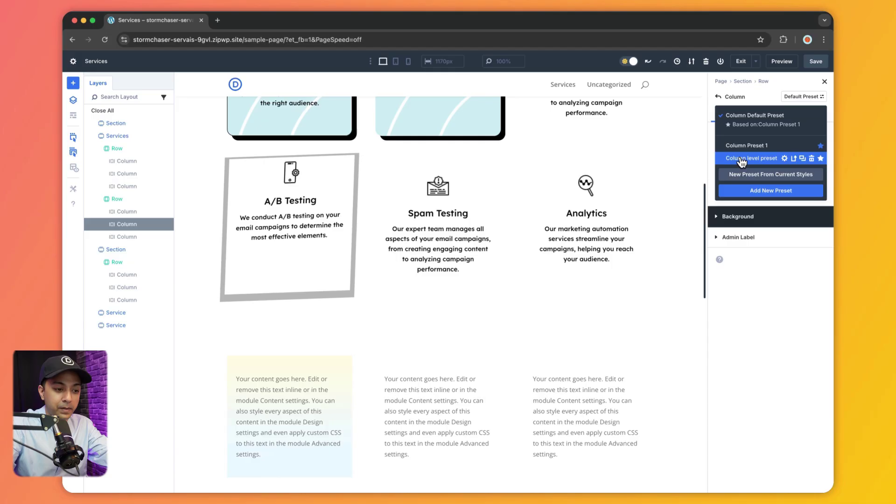
left_click(744, 158)
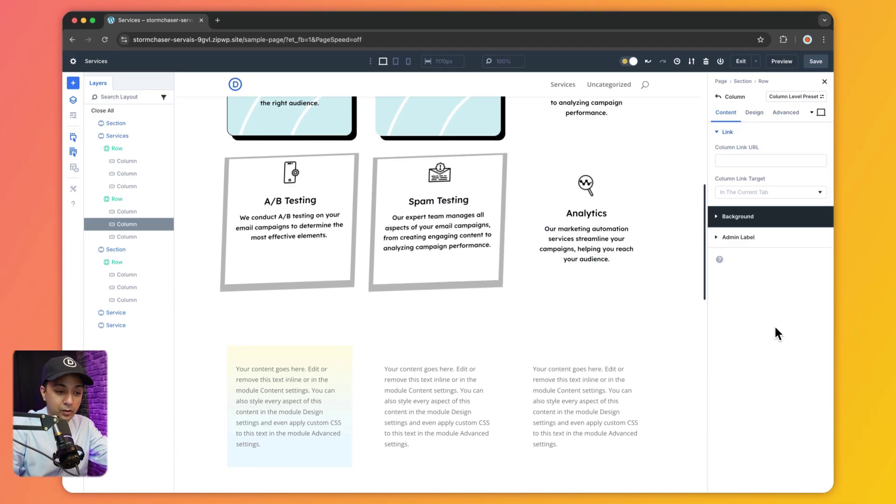
Apply the Lime background group preset to the A/B Testing column in the second Services row
scroll(439, 215, "up", 3)
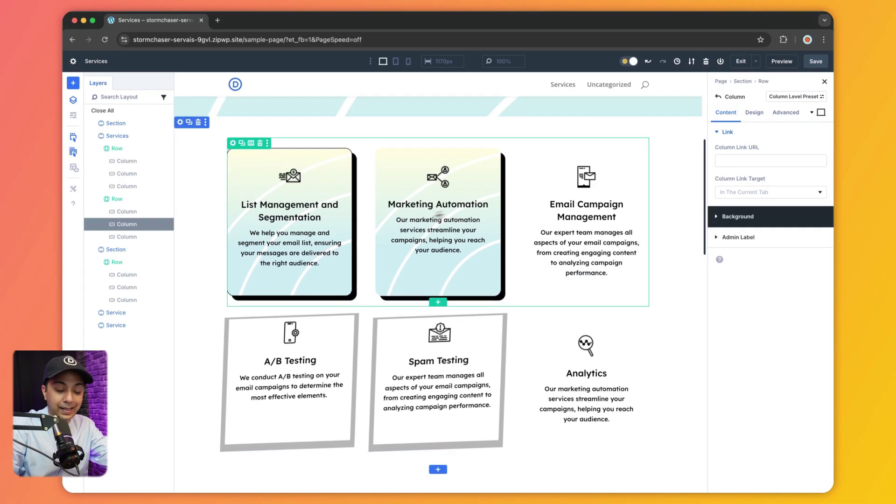
scroll(507, 286, "down", 3)
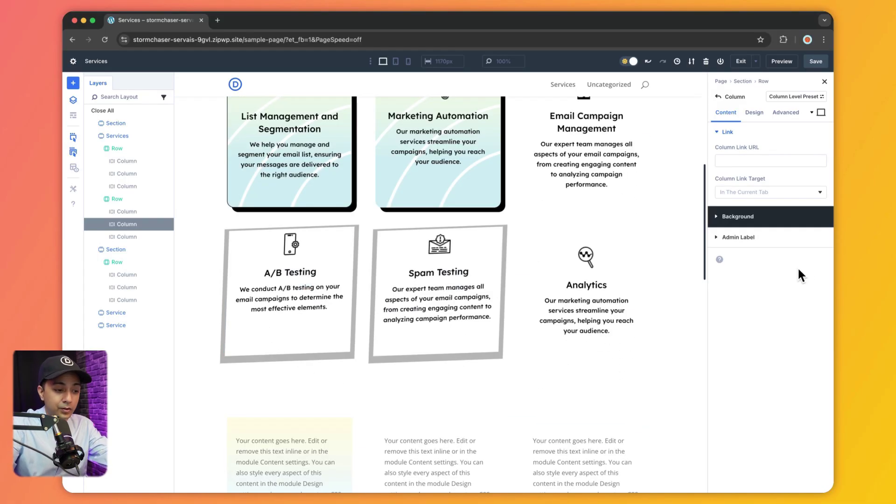
scroll(439, 327, "down", 4)
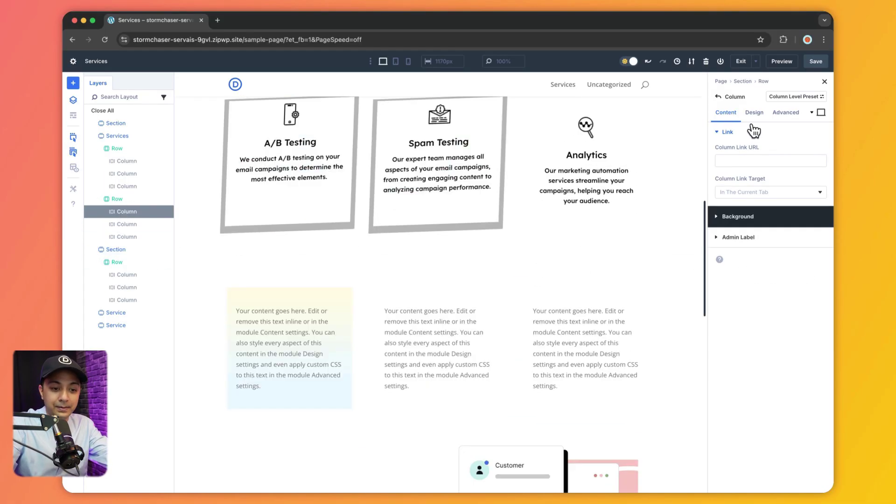
left_click(822, 217)
left_click(821, 219)
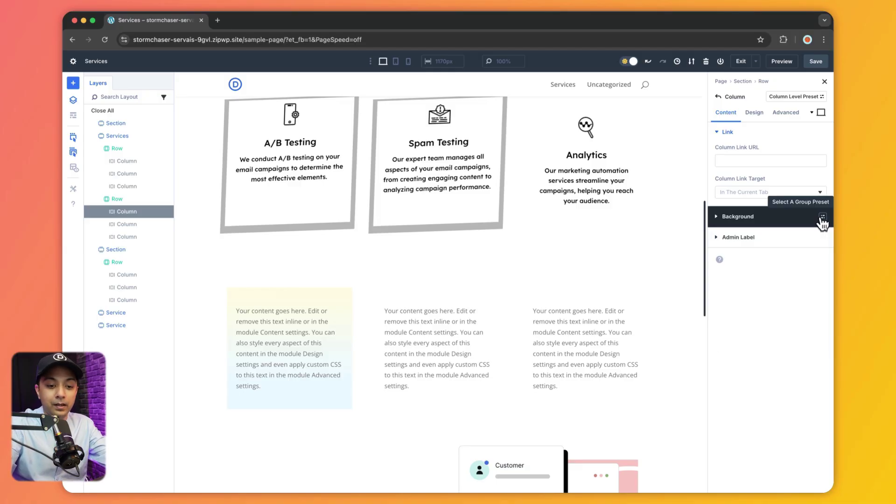
left_click(821, 217)
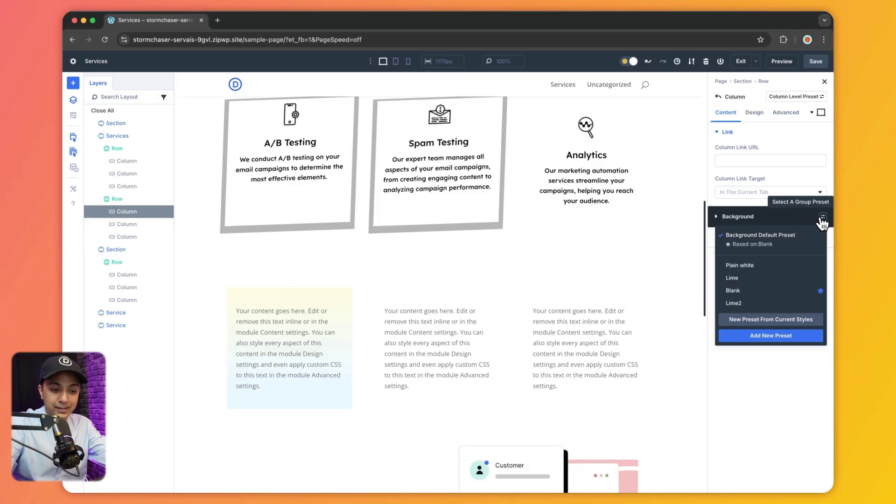
left_click(751, 280)
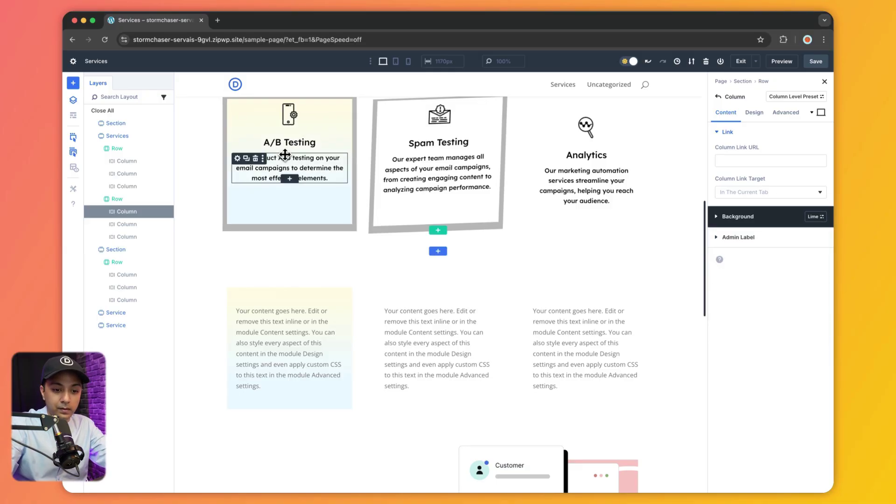
Apply the Border 1 border preset and the Black Box shadow preset to the A/B Testing column
left_click(761, 117)
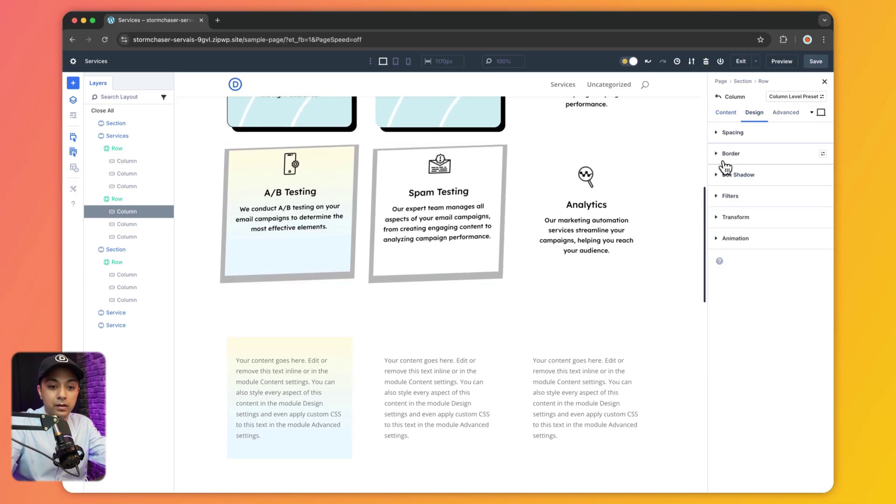
left_click(823, 155)
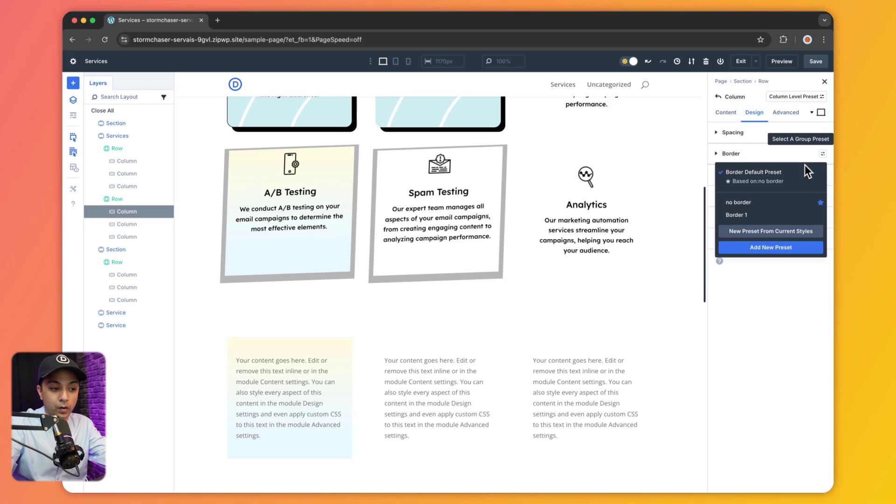
left_click(752, 202)
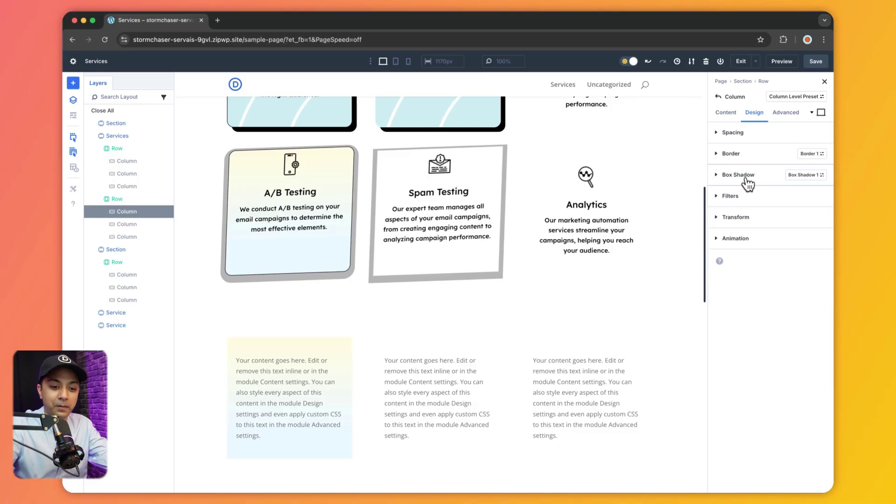
left_click(806, 178)
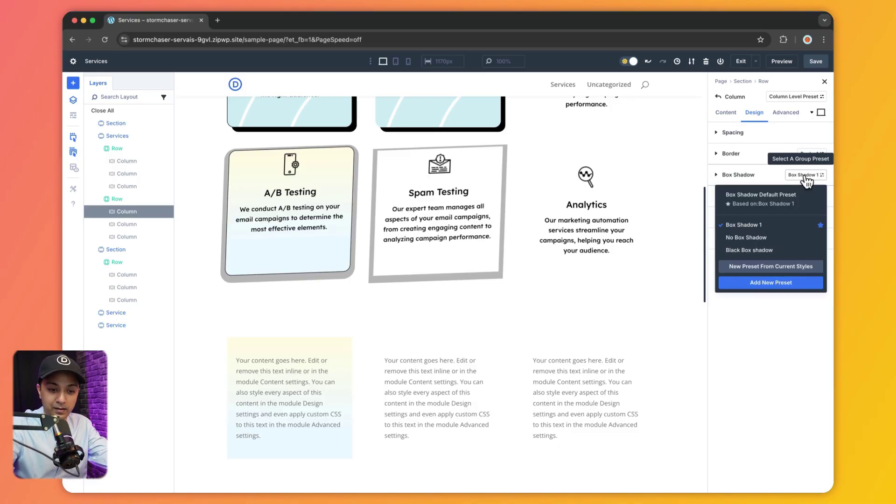
left_click(749, 251)
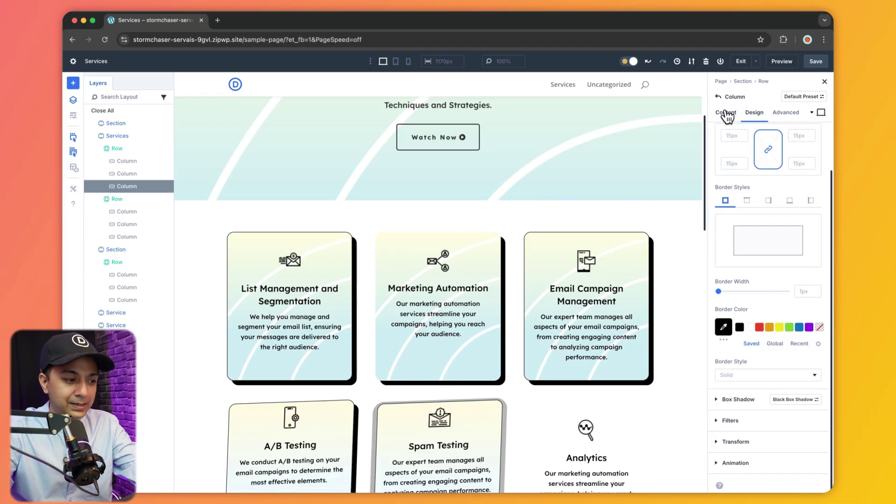
Open the Black Box shadow preset's settings from the List Management and Segmentation column and go to its shadow color
left_click(127, 160)
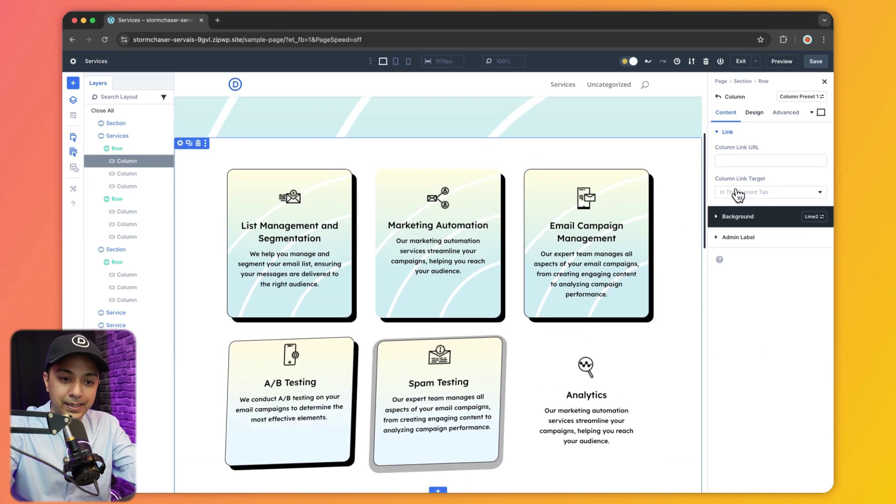
left_click(756, 116)
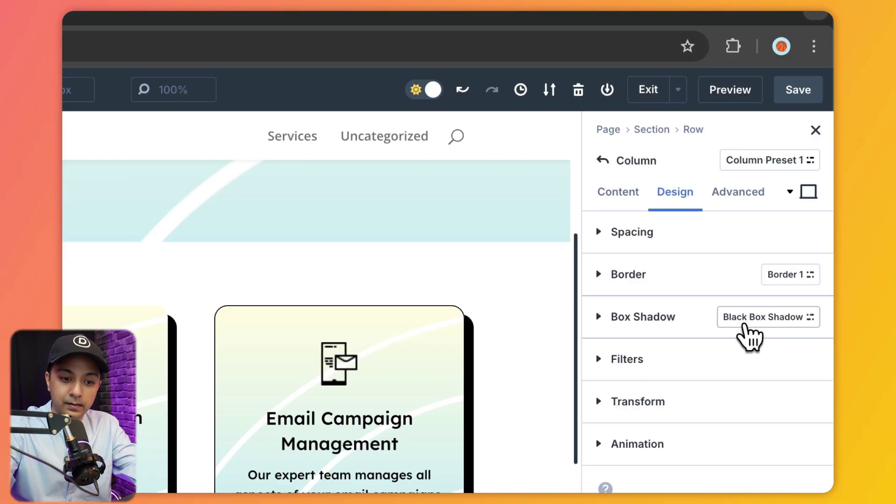
left_click(737, 322)
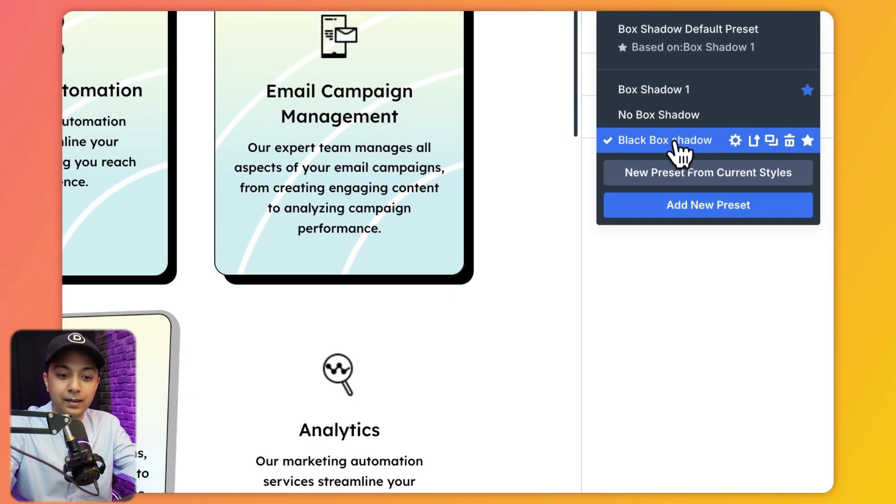
left_click(735, 141)
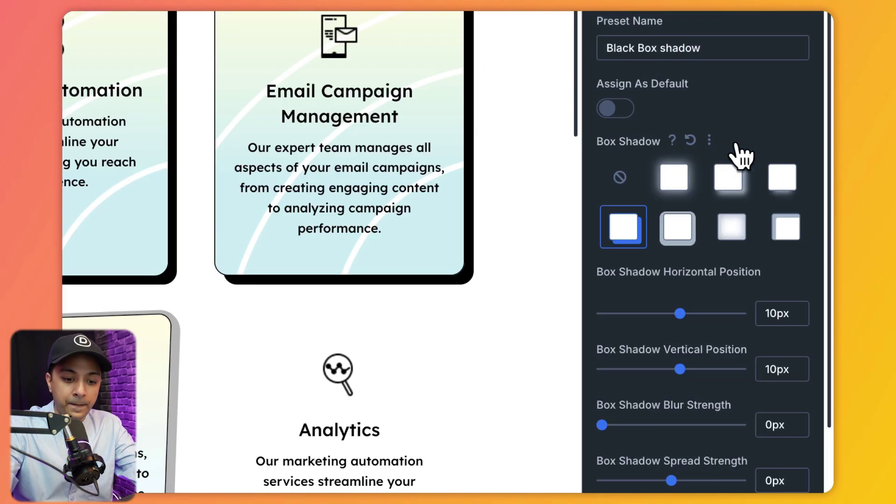
scroll(746, 233, "down", 5)
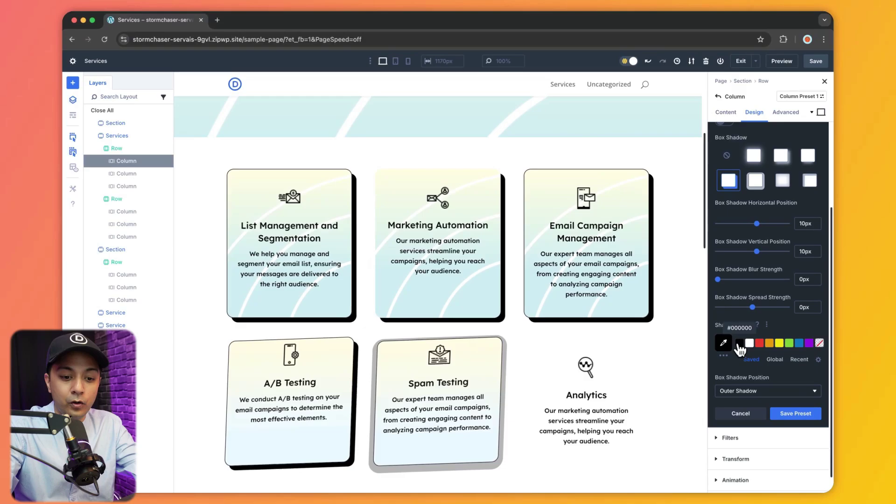
Try orange, green and purple as the Black Box shadow preset's shadow color, and return it to black
left_click(769, 343)
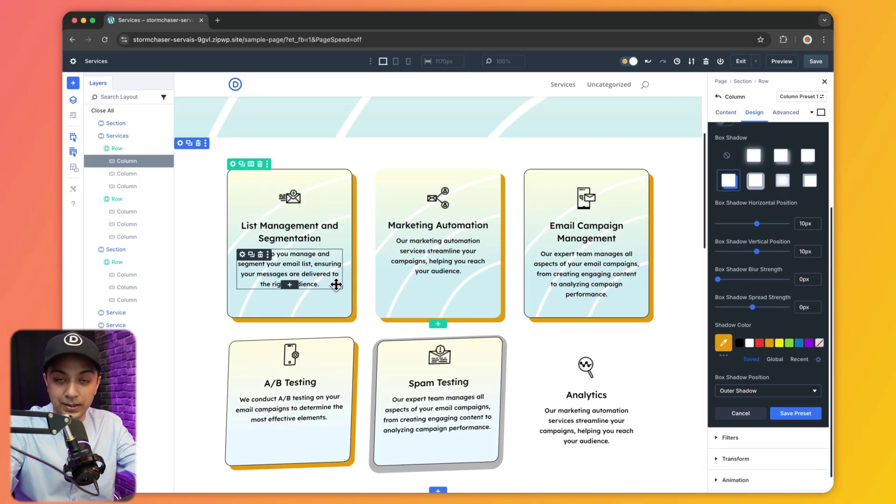
left_click(790, 344)
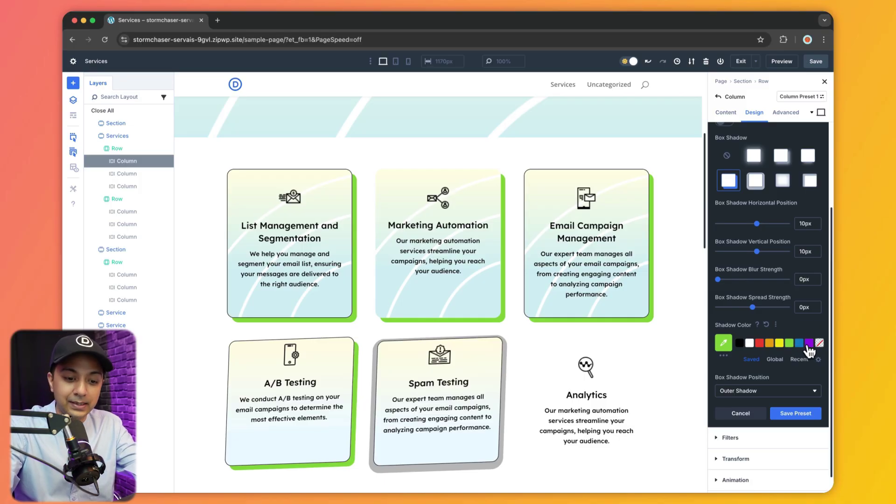
left_click(809, 344)
left_click(741, 345)
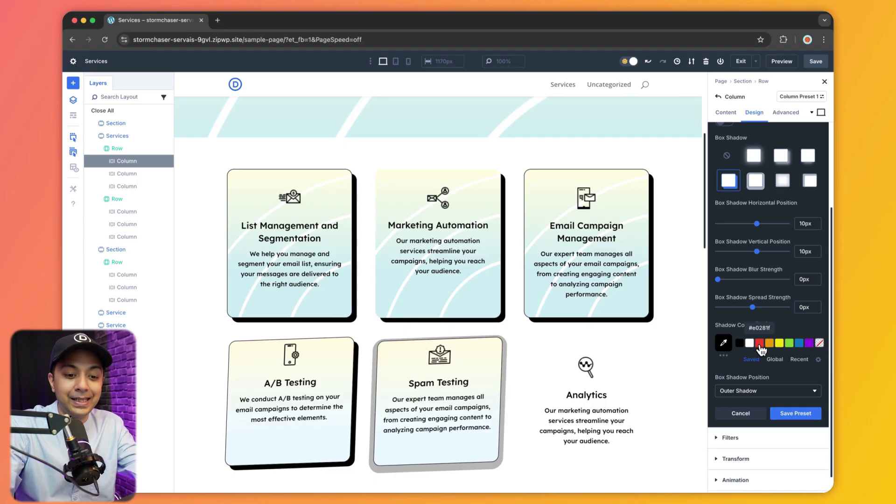
Set the Black Box shadow preset's shadow color to orange #e09900
left_click(760, 345)
left_click(769, 344)
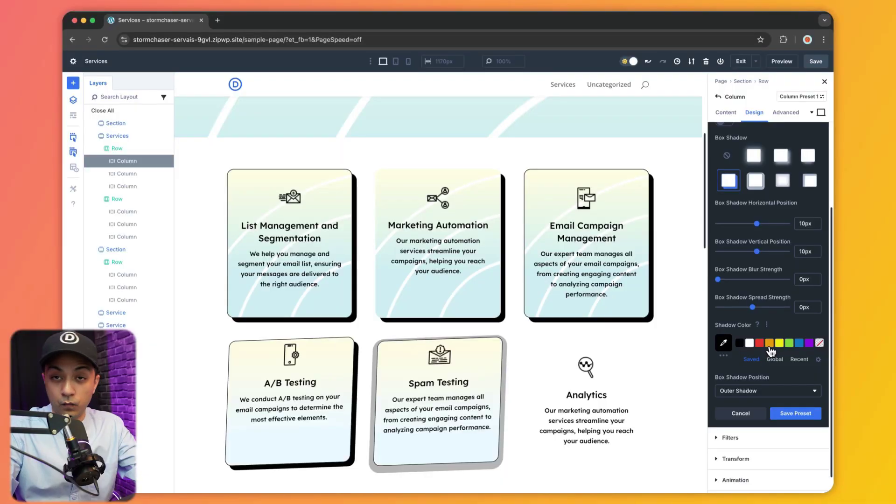
left_click(770, 346)
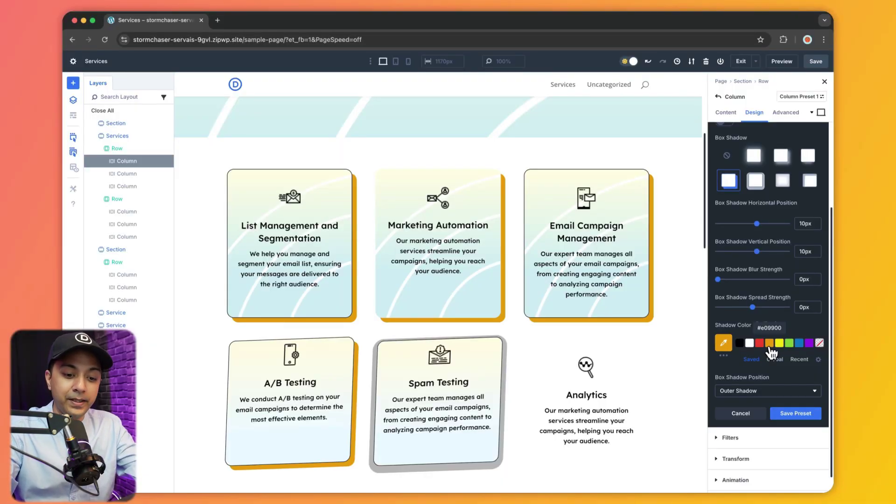